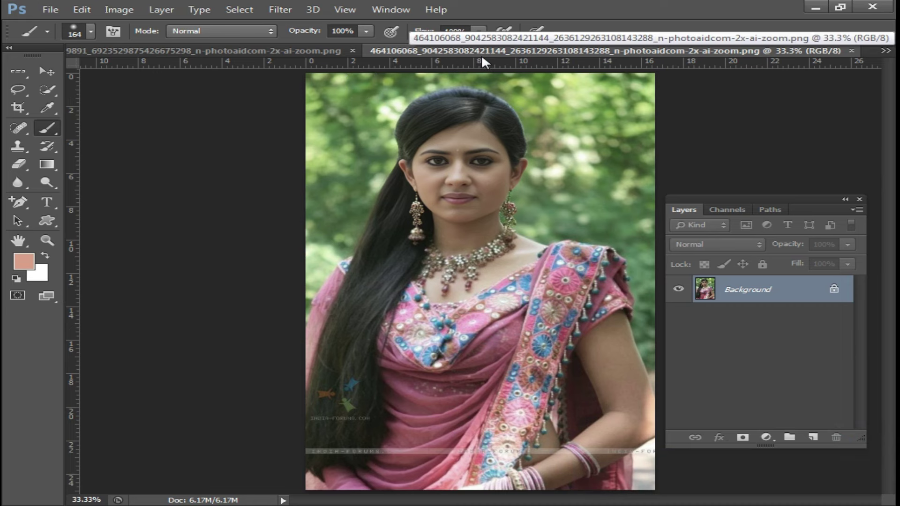
Rearrange the photo windows so the red-scarf RIYA portrait is the active document at 33.3%.
left_click_drag(295, 50, 319, 155)
mouse_move(254, 150)
left_mouse_down()
mouse_move(401, 143)
mouse_move(397, 91)
left_mouse_up()
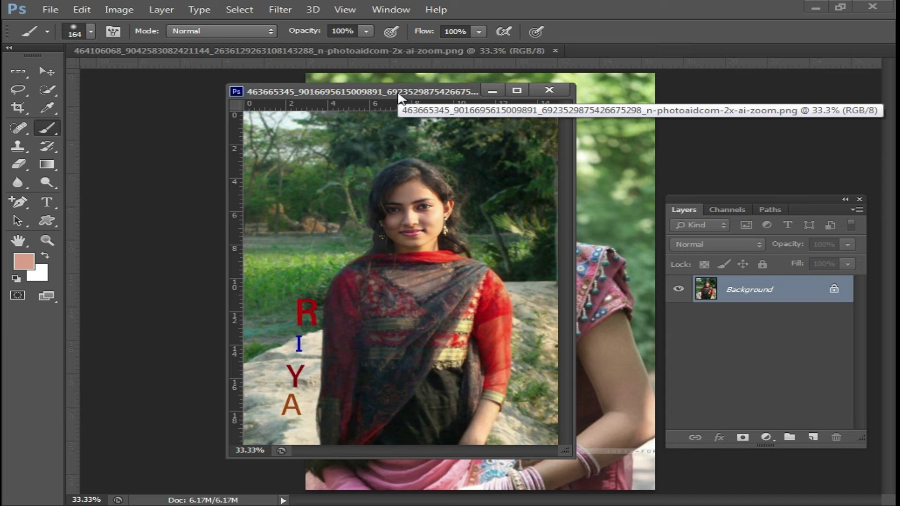
mouse_move(399, 94)
left_mouse_down()
mouse_move(459, 126)
mouse_move(417, 114)
mouse_move(511, 260)
mouse_move(324, 146)
mouse_move(344, 110)
mouse_move(378, 116)
mouse_move(394, 45)
left_mouse_up()
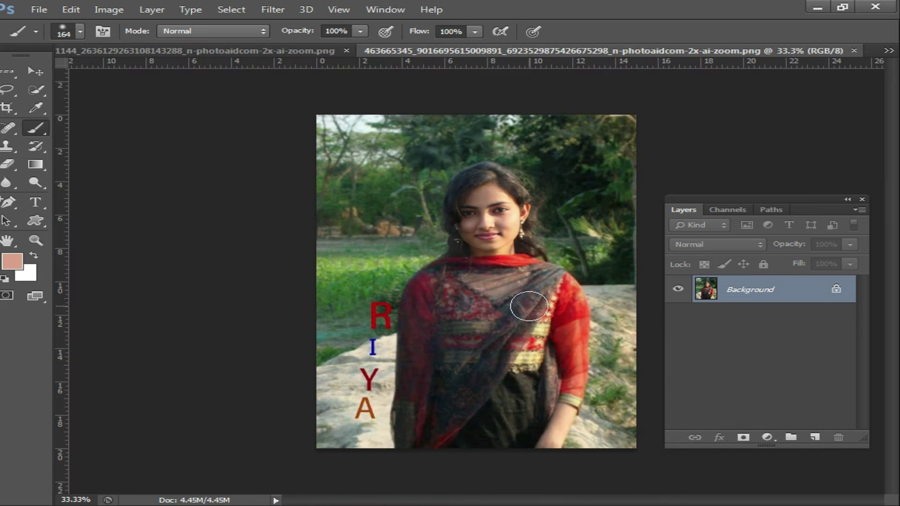
scroll(533, 271, "up", 1)
scroll(526, 257, "up", 1)
scroll(502, 213, "up", 1)
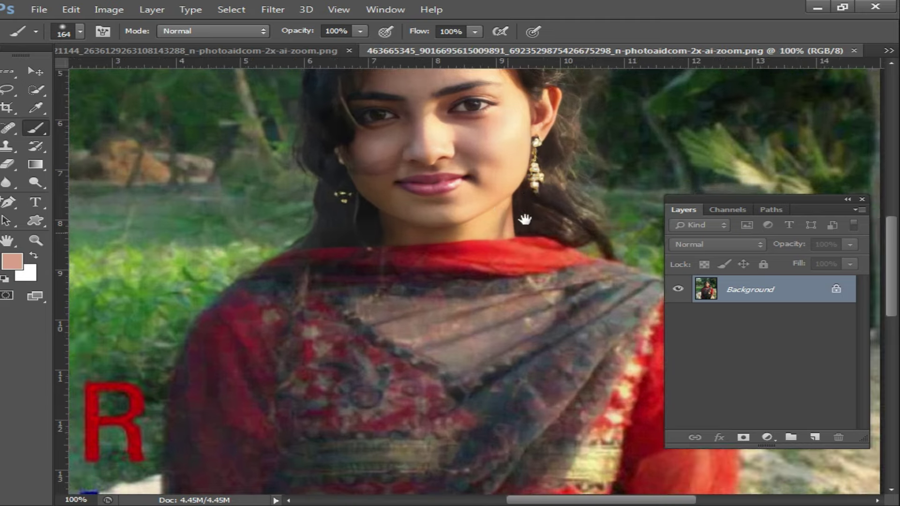
scroll(525, 219, "down", 1)
scroll(520, 241, "down", 1)
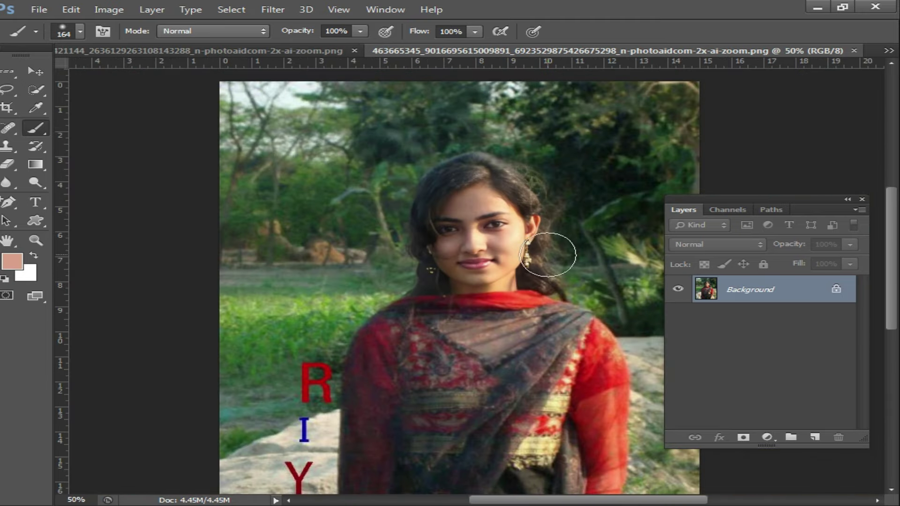
scroll(556, 261, "down", 1)
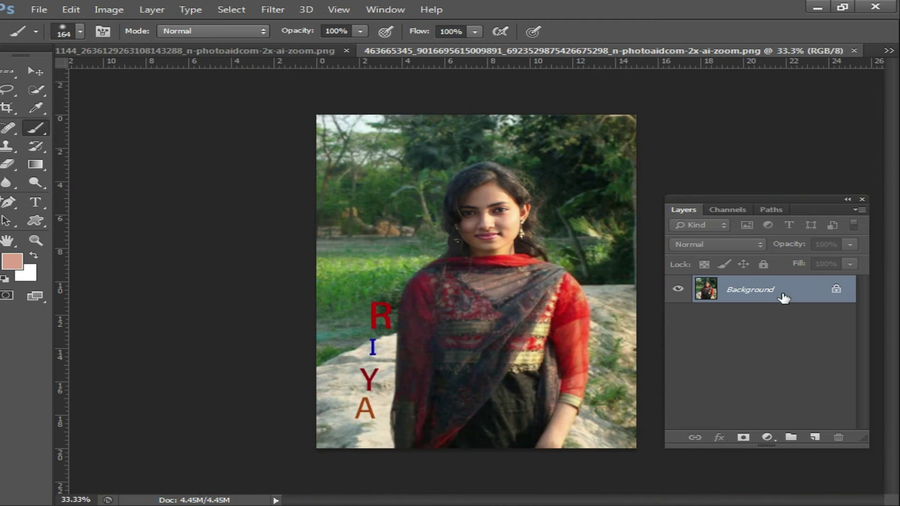
Duplicate the Background as Layer 1 and set its blend mode to Screen.
key("ctrl+j")
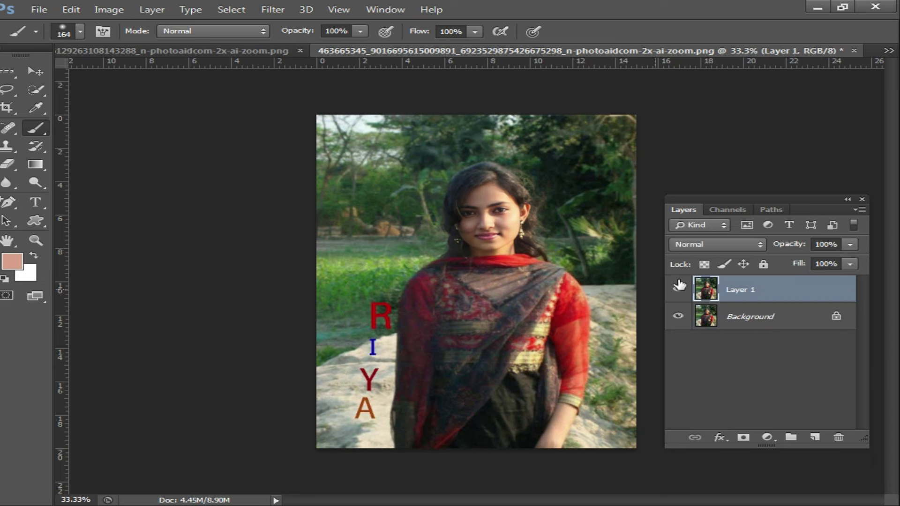
left_click(724, 246)
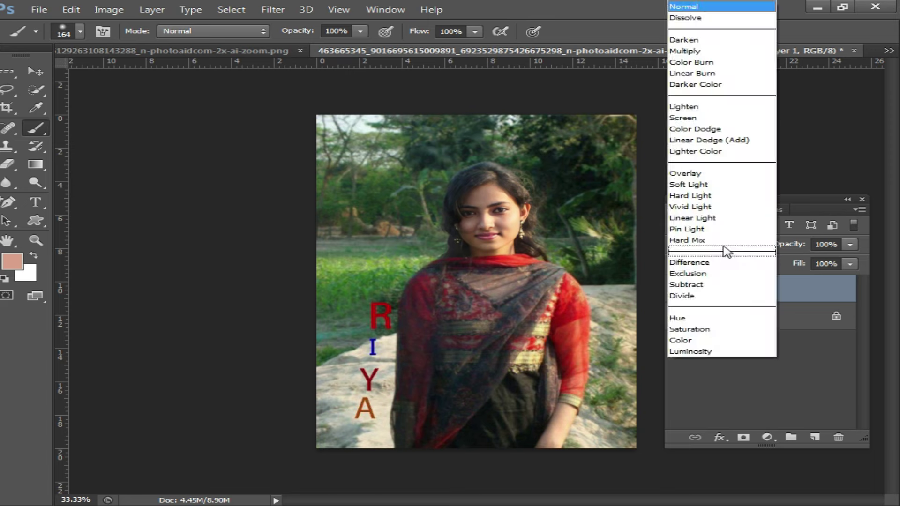
left_click(711, 117)
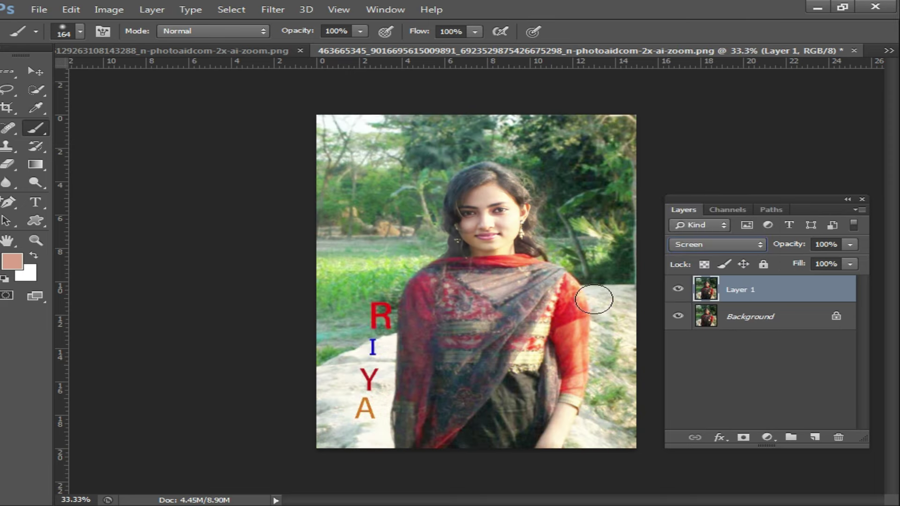
Compare the Screen layer on and off while zooming around the face and shoulder.
mouse_move(502, 261)
left_mouse_down()
mouse_move(506, 241)
mouse_move(523, 274)
mouse_move(466, 245)
left_mouse_up()
left_click(520, 244, "alt")
key("ctrl+minus")
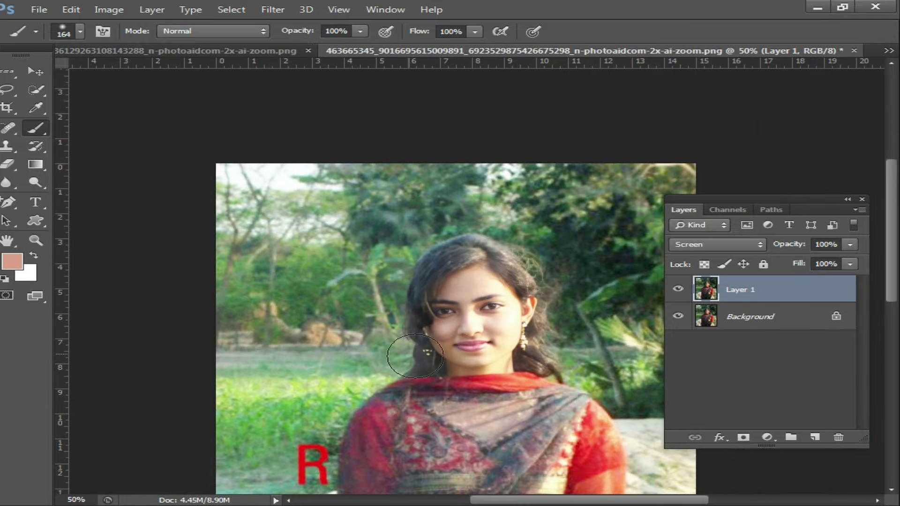
scroll(428, 361, "down", 3)
scroll(470, 427, "down", 1)
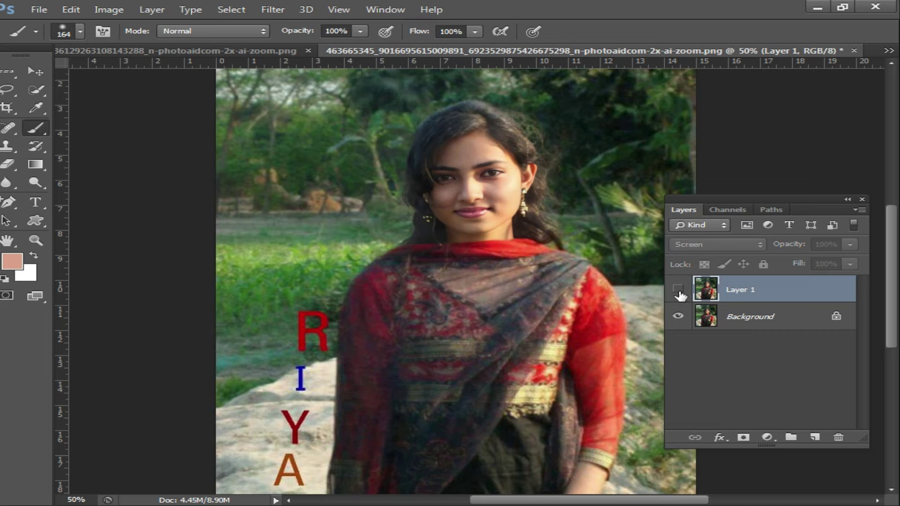
left_click(679, 290)
left_click(537, 254, "ctrl")
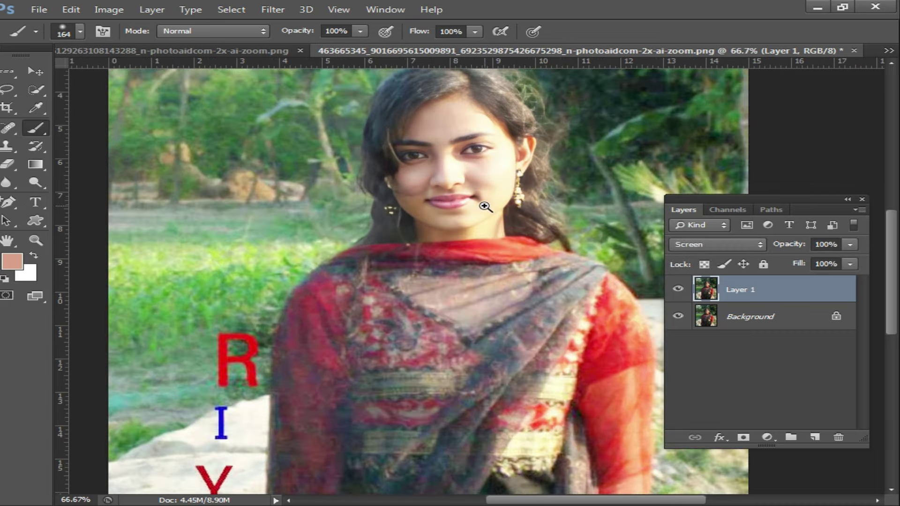
left_click(485, 206, "ctrl")
scroll(487, 211, "up", 3)
scroll(487, 216, "up", 3)
scroll(507, 219, "up", 4)
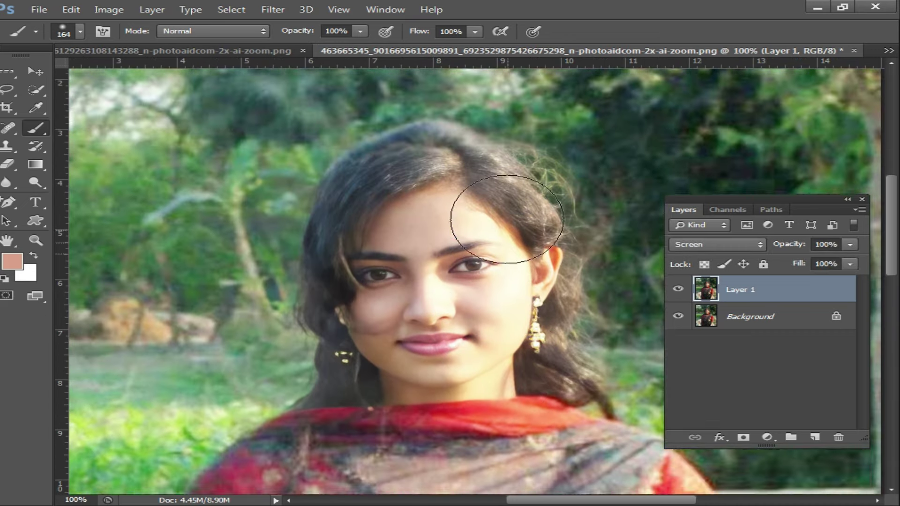
Magic Wand select the shiny right-cheek patches and the bright area beside the nose.
left_click(467, 299, "ctrl")
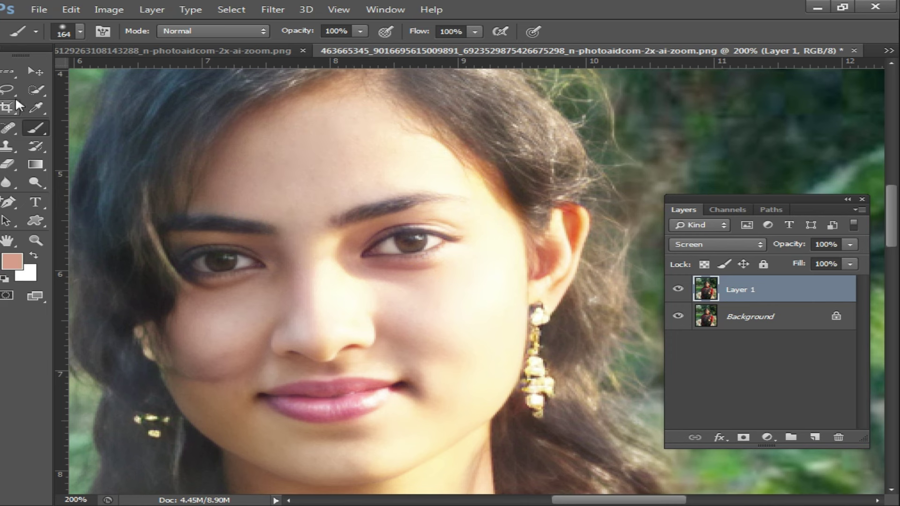
left_click(36, 92)
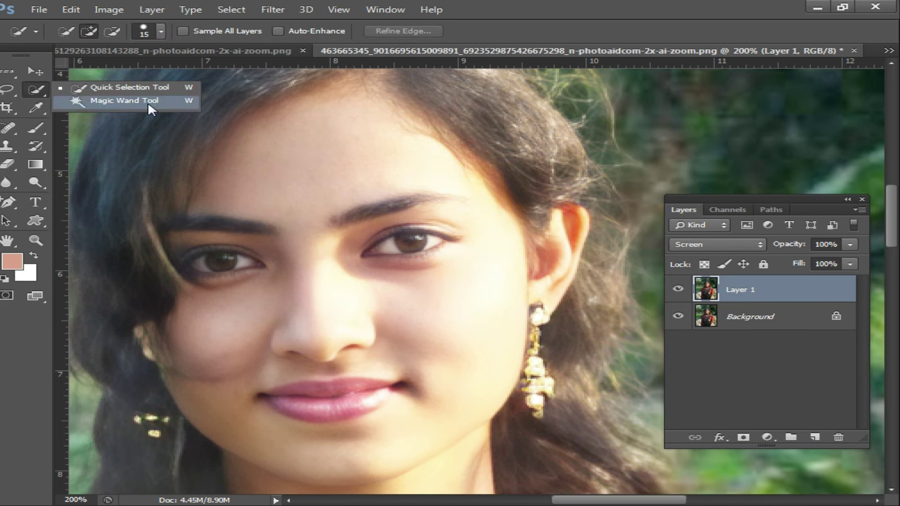
left_click(104, 100)
left_click(466, 294)
left_click(457, 300)
left_click(338, 297)
scroll(439, 341, "down", 3)
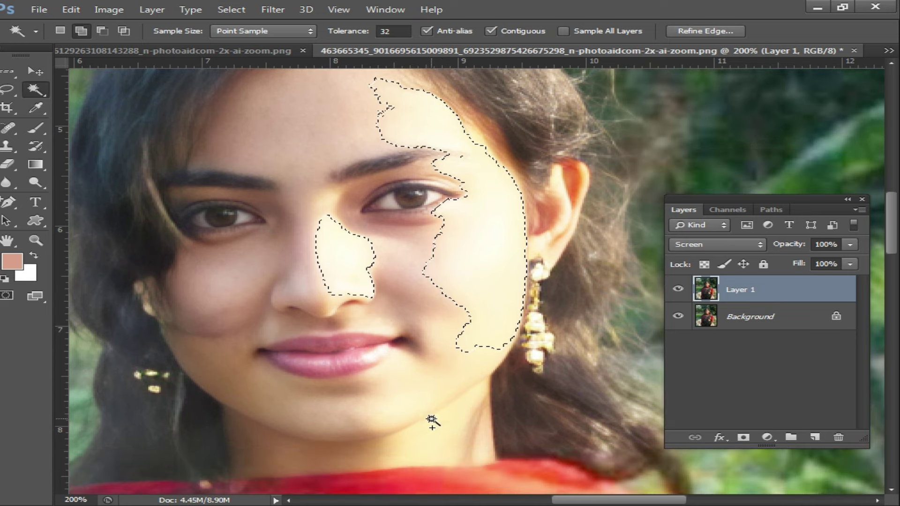
left_click(109, 10)
mouse_move(136, 44)
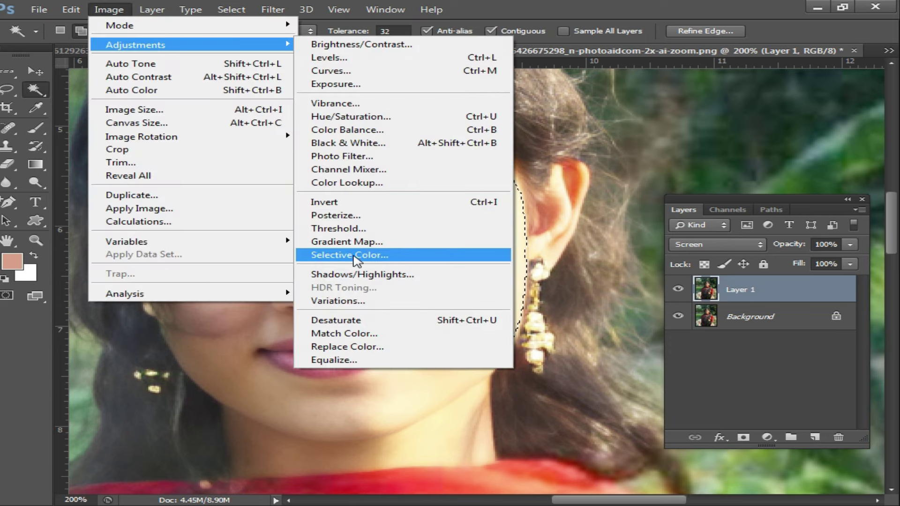
In Selective Color, add black to the Whites range of the selection.
left_click(357, 258)
left_click_drag(626, 201, 689, 119)
left_click(716, 142)
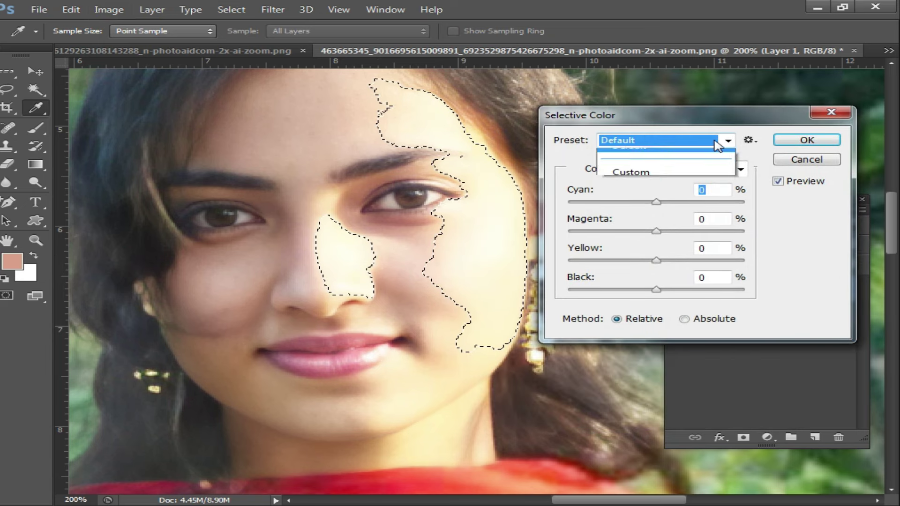
left_click(718, 149)
left_click(740, 168)
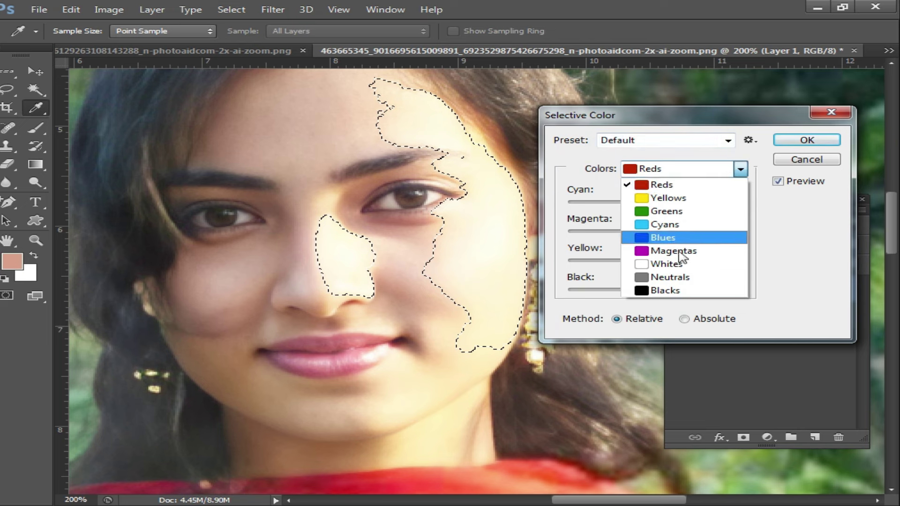
left_click(666, 263)
left_click_drag(657, 290, 729, 289)
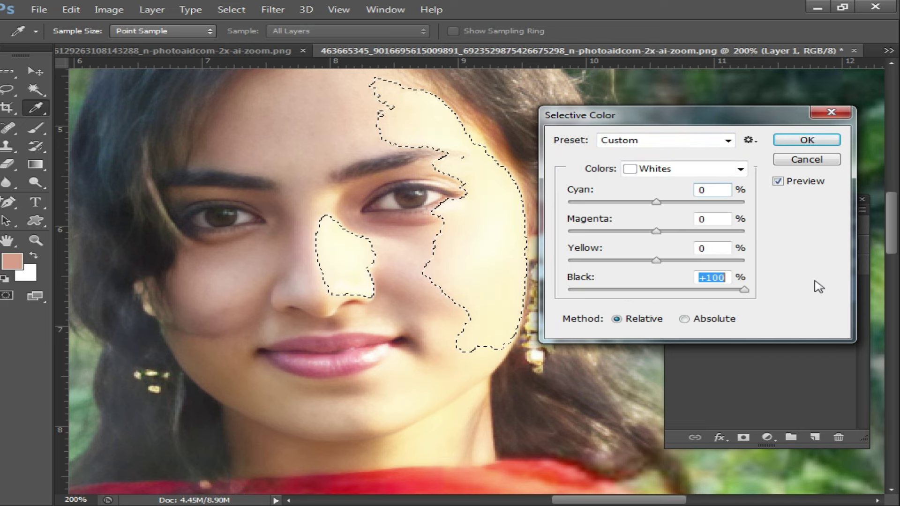
Switch to Neutrals, add about +10 black, and apply the Selective Color change.
left_click(695, 173)
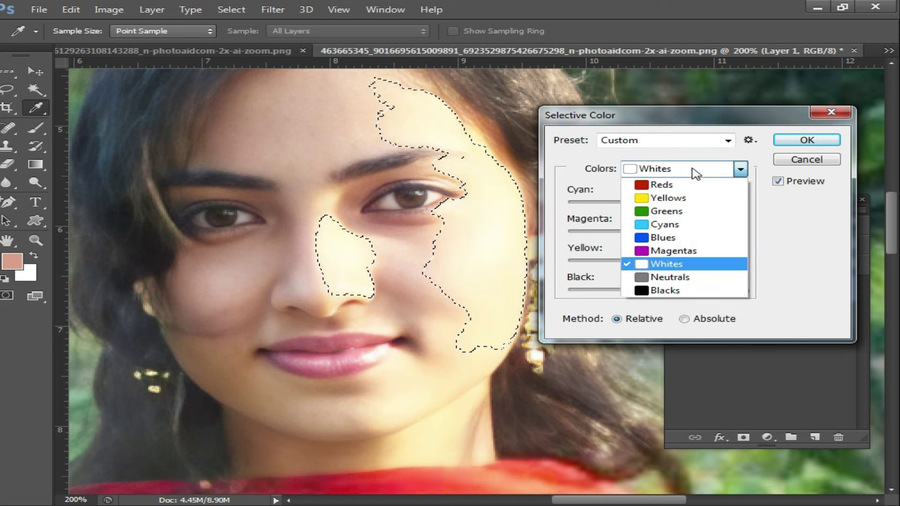
left_click(682, 277)
mouse_move(661, 291)
left_mouse_down()
mouse_move(747, 291)
mouse_move(665, 295)
left_mouse_up()
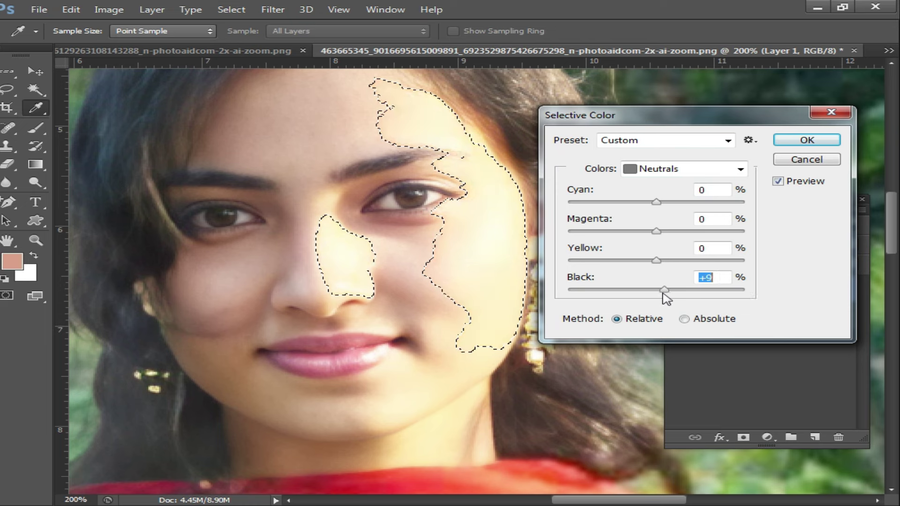
left_click(806, 140)
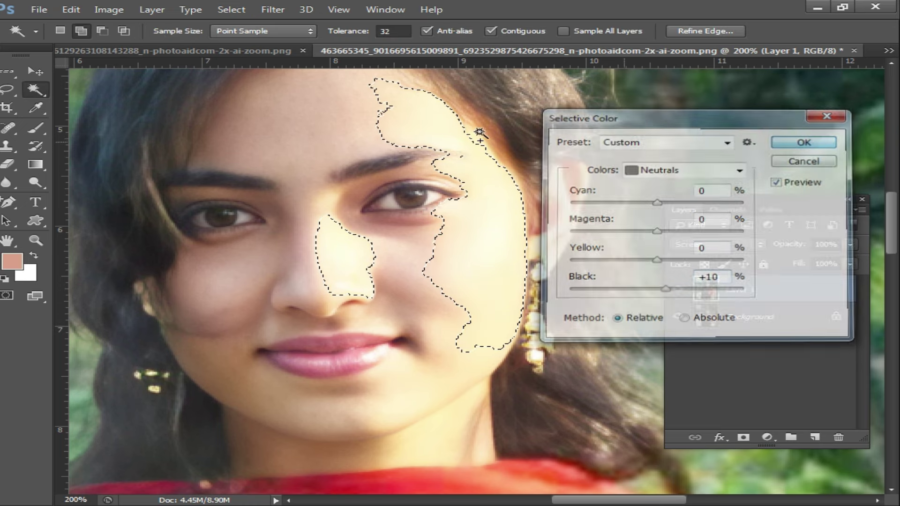
left_click(7, 71)
left_click(427, 182)
left_click(471, 243)
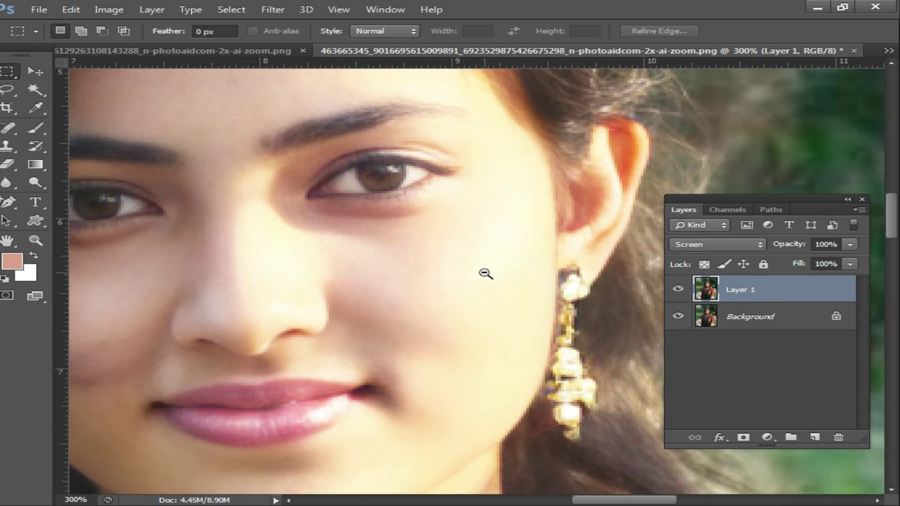
Reselect the cheek area and feather the selection by 20 px.
key("ctrl+shift+d")
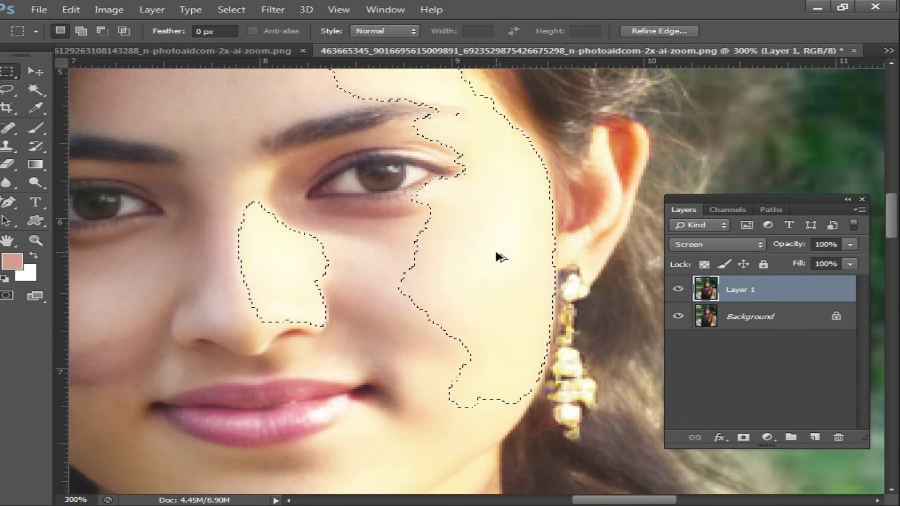
right_click(471, 240)
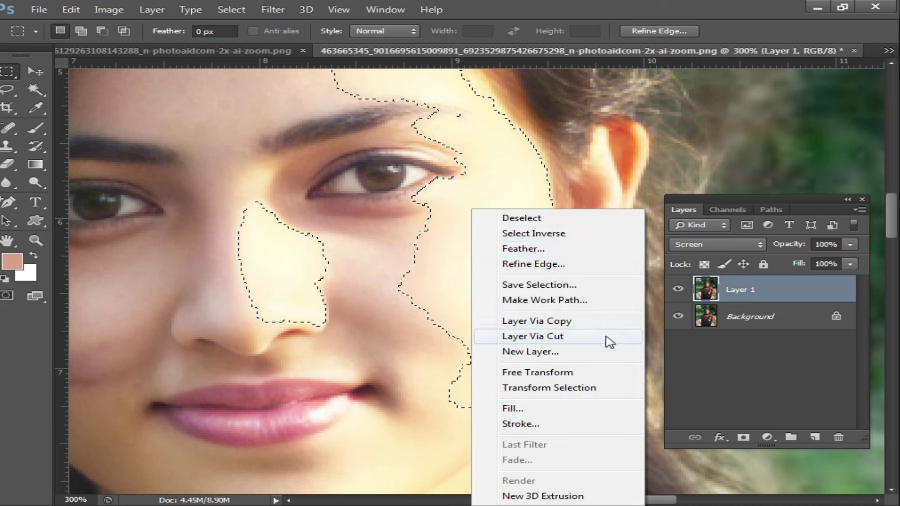
left_click(535, 253)
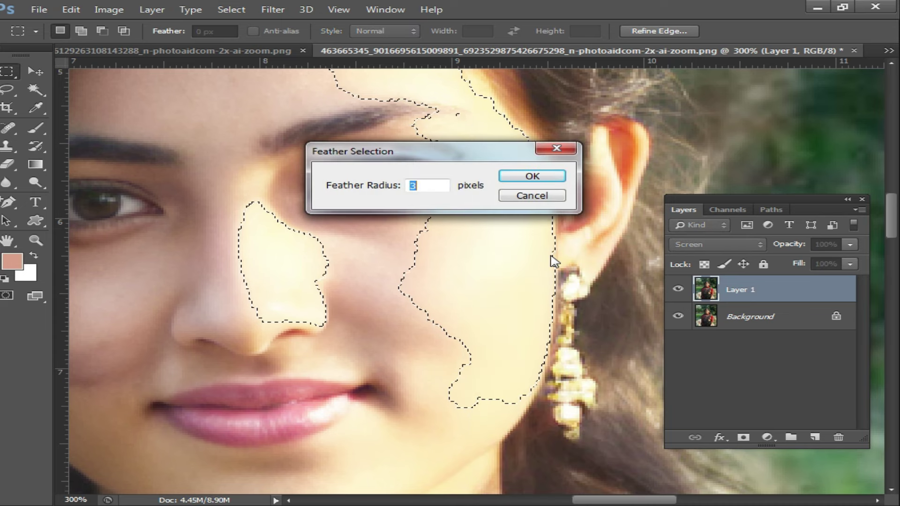
type("20")
key("Return")
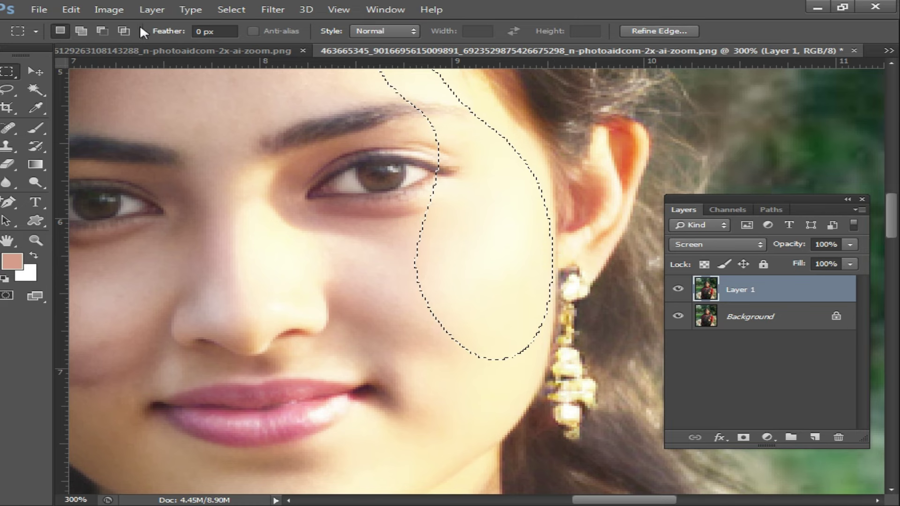
Apply Selective Color to the Whites with Black at +100.
left_click(102, 10)
mouse_move(135, 44)
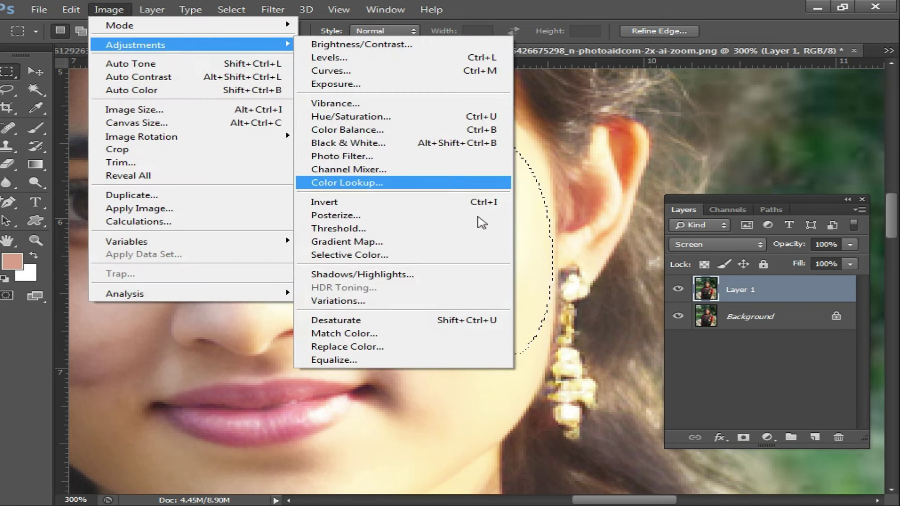
left_click(386, 256)
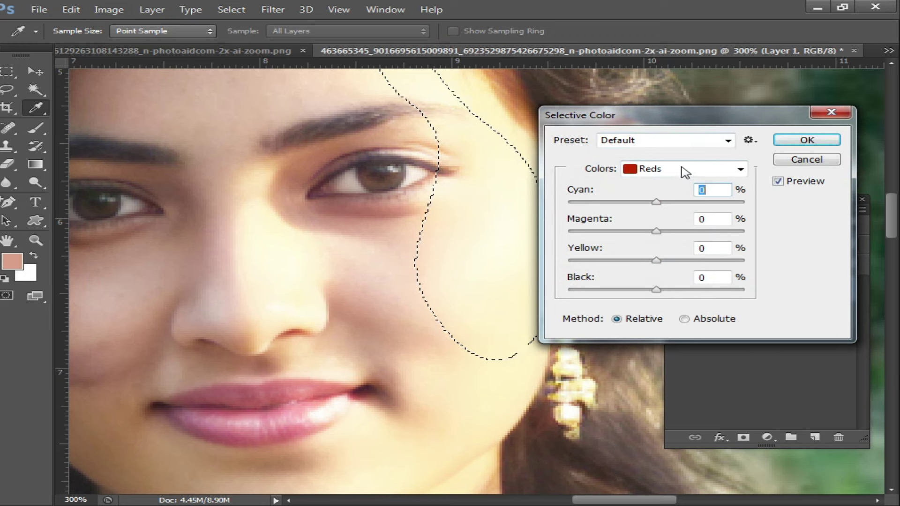
left_click(685, 170)
left_click(649, 263)
left_click_drag(656, 289, 787, 294)
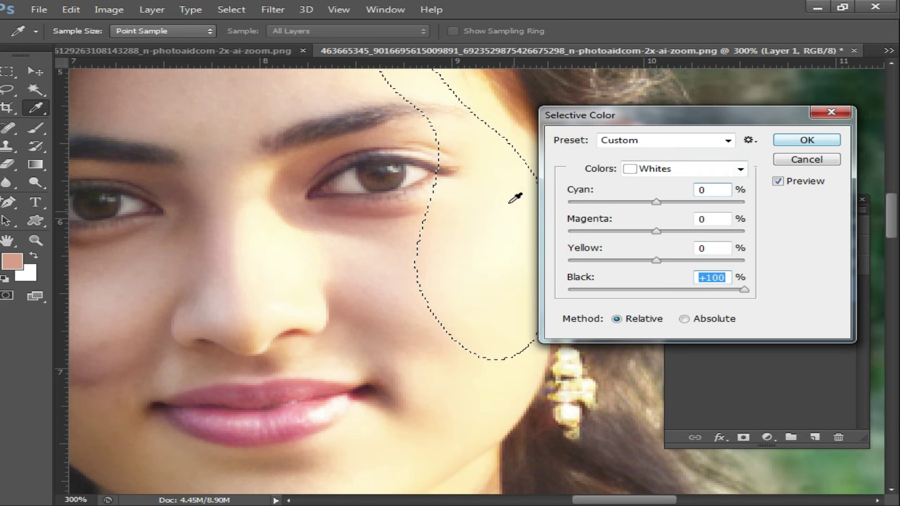
left_click(806, 140)
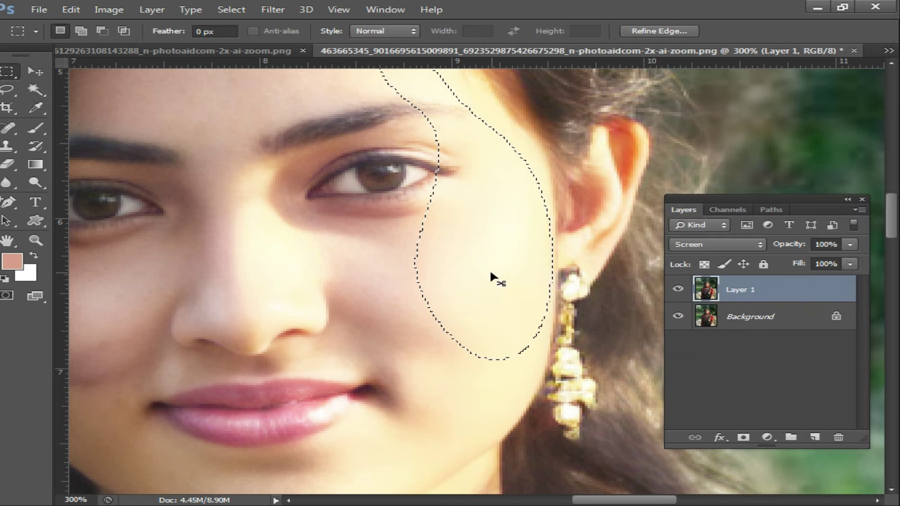
key("ctrl+minus")
key("ctrl+minus")
Deselect, then add a Hue/Saturation layer with Hue -5, Saturation +12, Lightness +2.
key("ctrl+d")
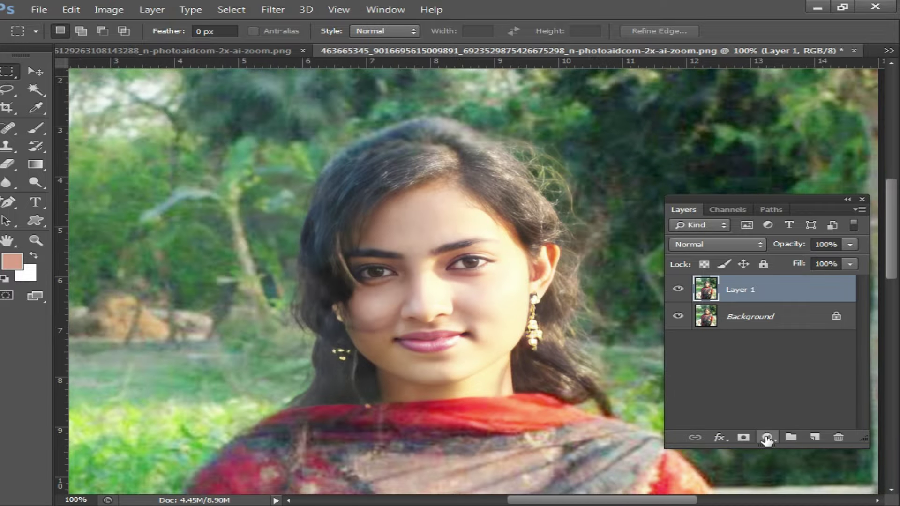
left_click(766, 438)
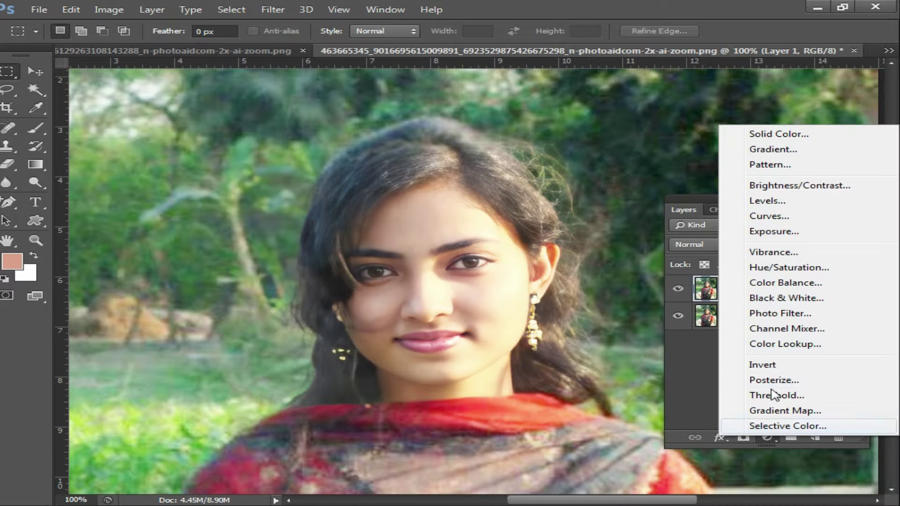
left_click(687, 266)
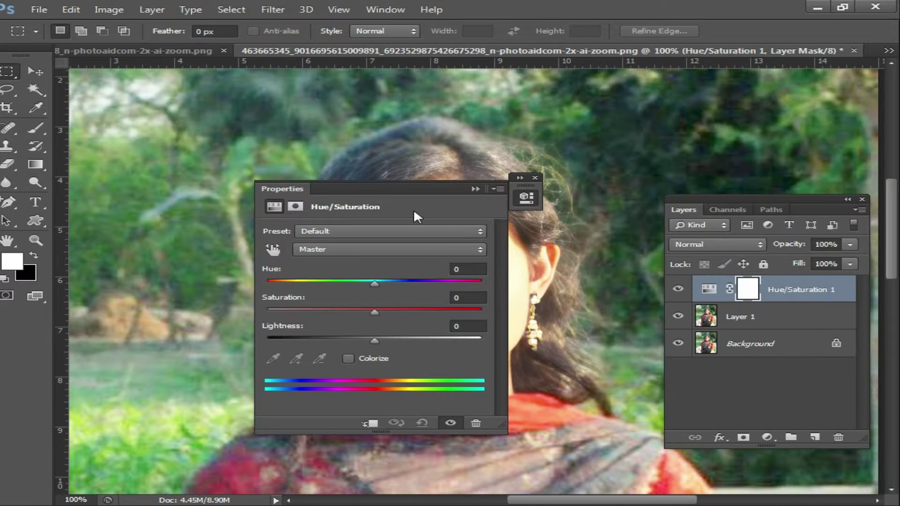
left_click_drag(400, 184, 666, 89)
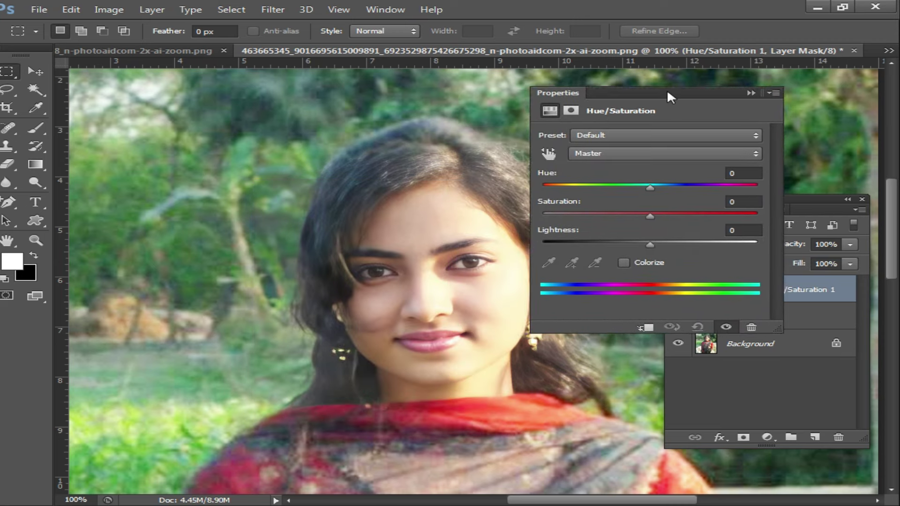
mouse_move(645, 241)
left_mouse_down()
mouse_move(655, 215)
mouse_move(629, 185)
mouse_move(618, 188)
mouse_move(635, 189)
left_mouse_up()
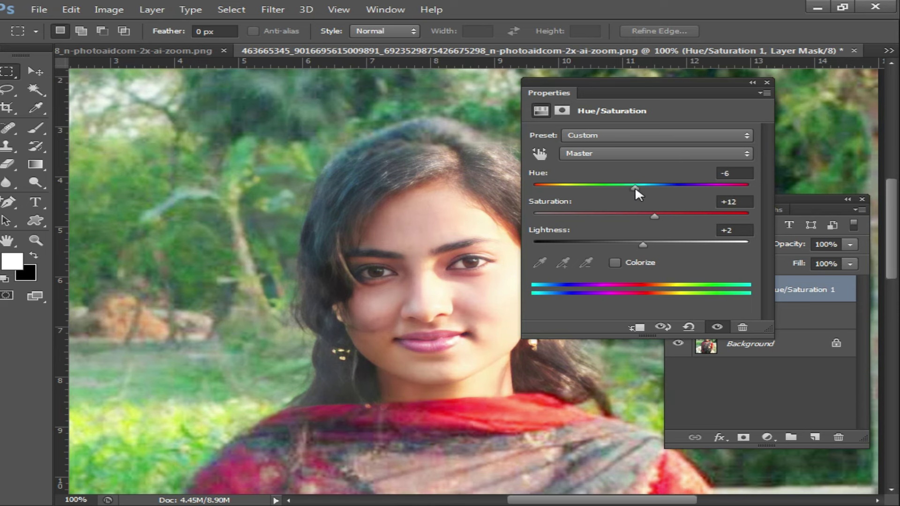
left_click_drag(706, 84, 691, 109)
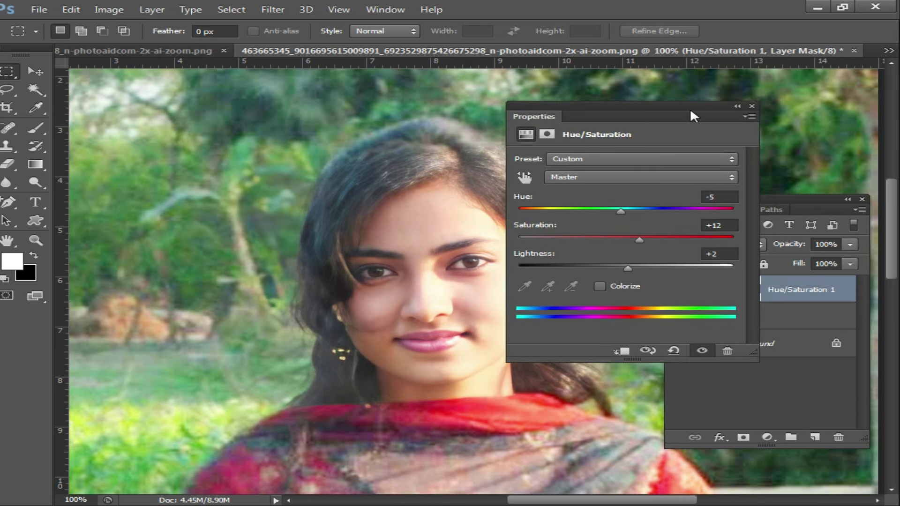
left_click(752, 107)
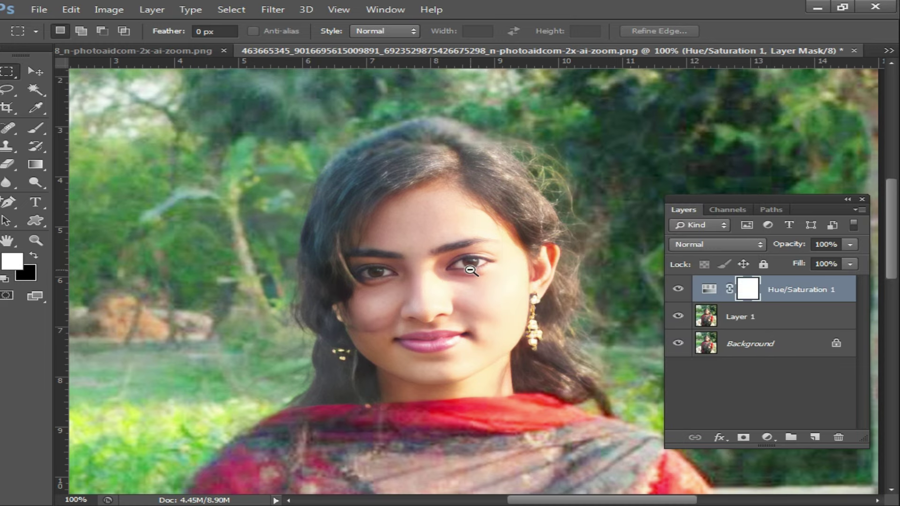
key("ctrl+minus")
key("ctrl+minus")
Flatten the red-scarf portrait at 50% zoom and switch to the pink-saree document.
scroll(619, 276, "down", 3)
scroll(609, 288, "down", 1)
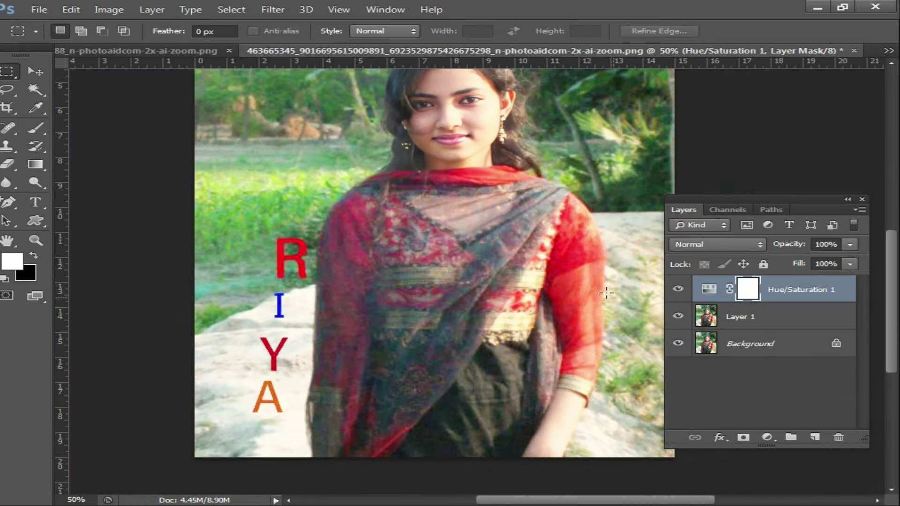
scroll(484, 255, "up", 1)
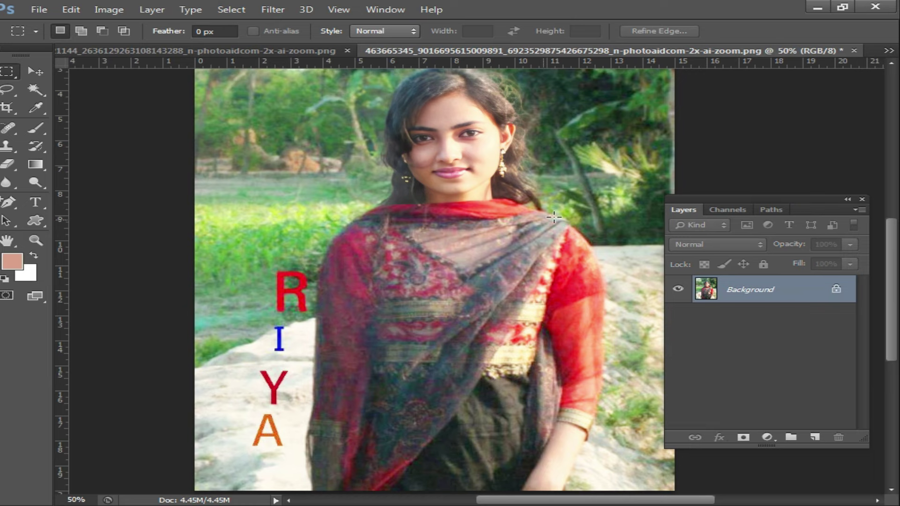
left_click(241, 50)
Zoom in to inspect the pink-saree portrait, then duplicate its Background with Ctrl+J.
left_click(458, 237)
left_click(446, 203)
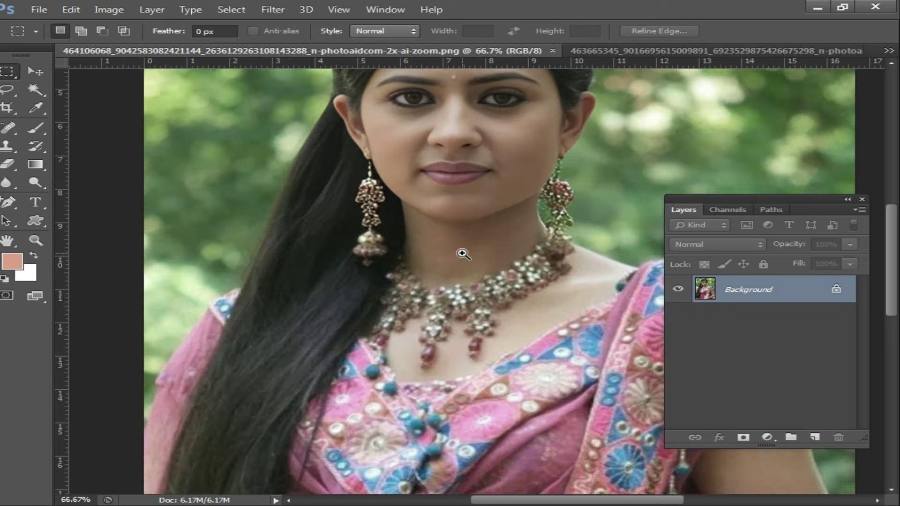
key("ctrl+minus")
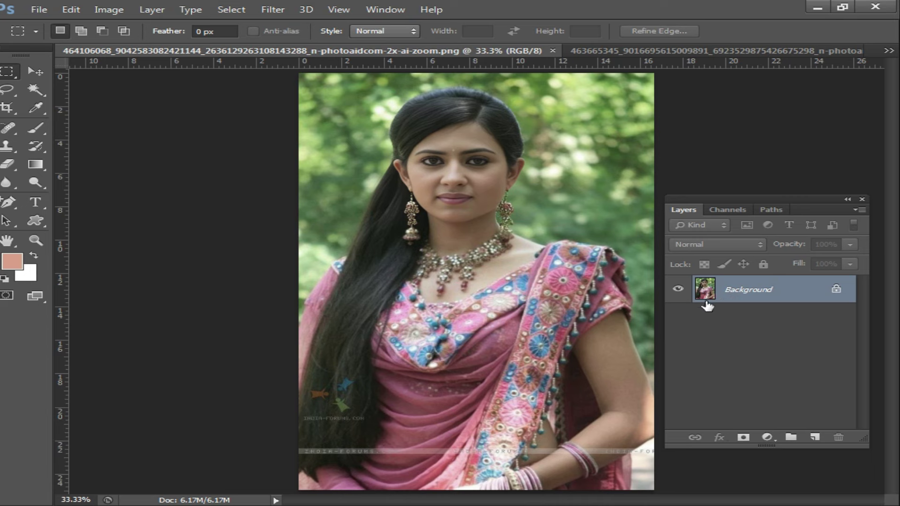
key("ctrl+j")
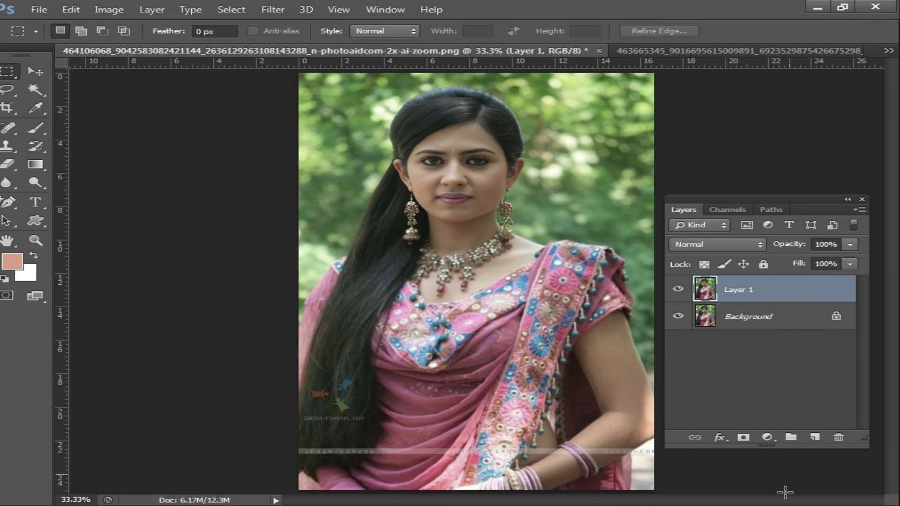
Add a Solid Color fill layer in bright yellow (ffff00).
left_click(767, 437)
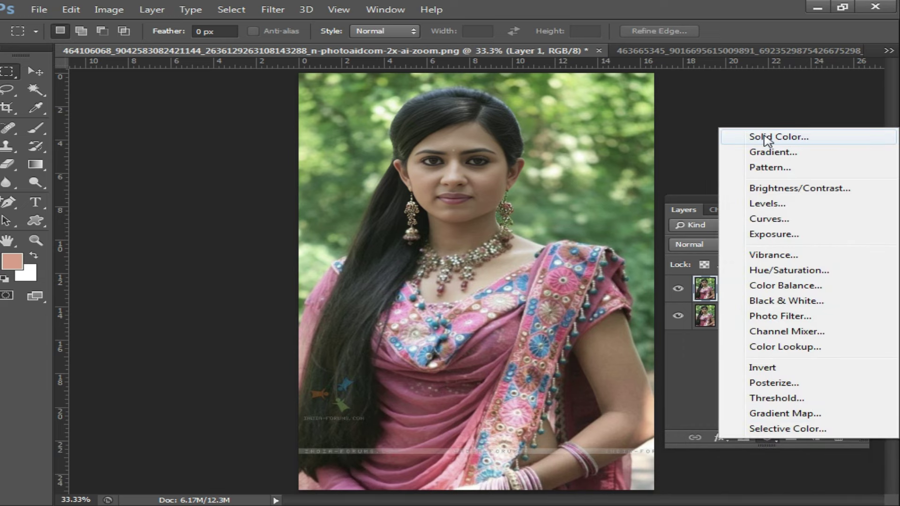
left_click(764, 136)
left_click_drag(668, 341, 593, 139)
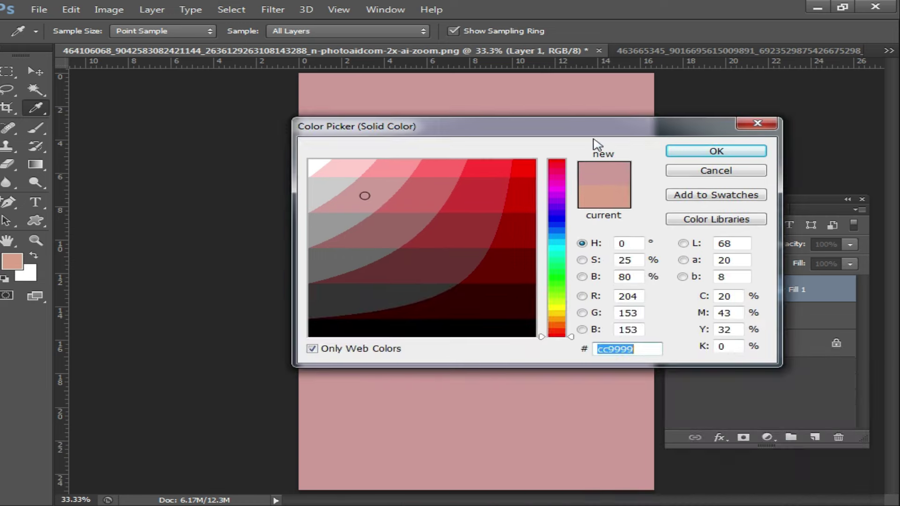
left_click(557, 308)
left_click(526, 166)
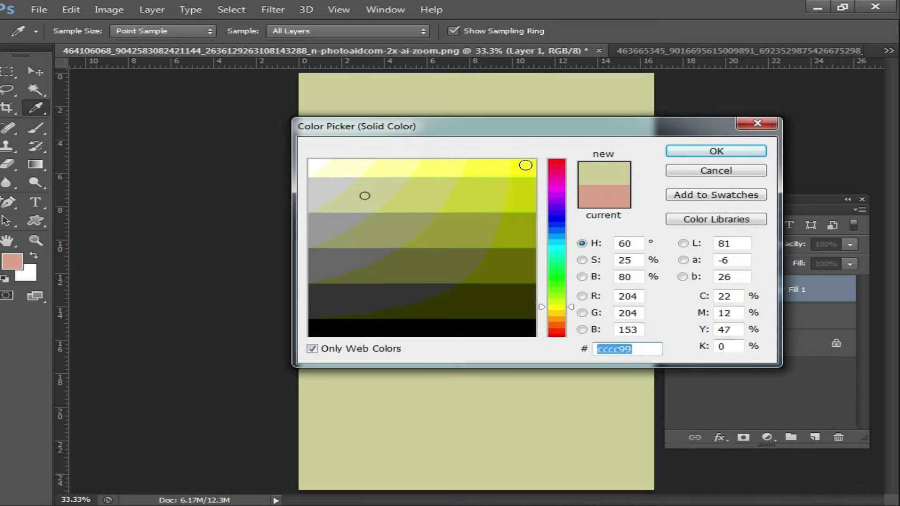
left_click(726, 151)
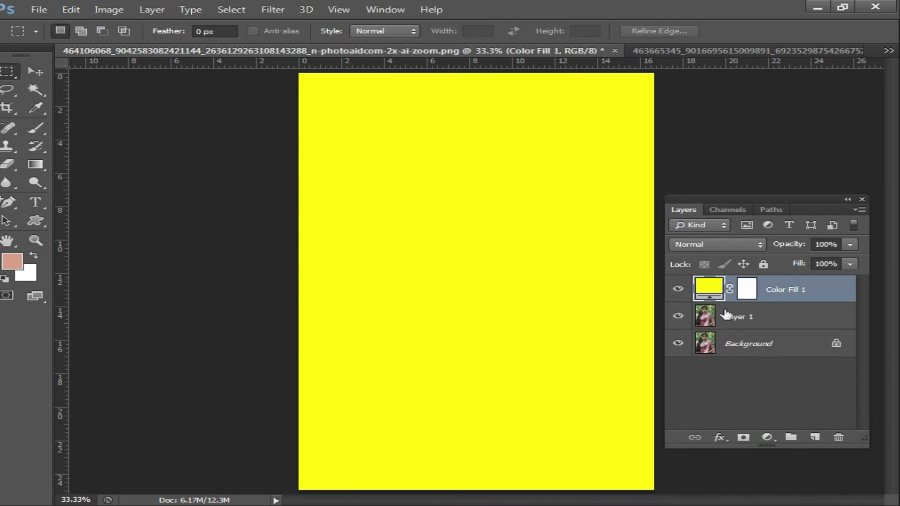
Turn the yellow fill layer's mask fully black so the photo shows unchanged.
left_click(758, 304)
key("d")
key("ctrl+i")
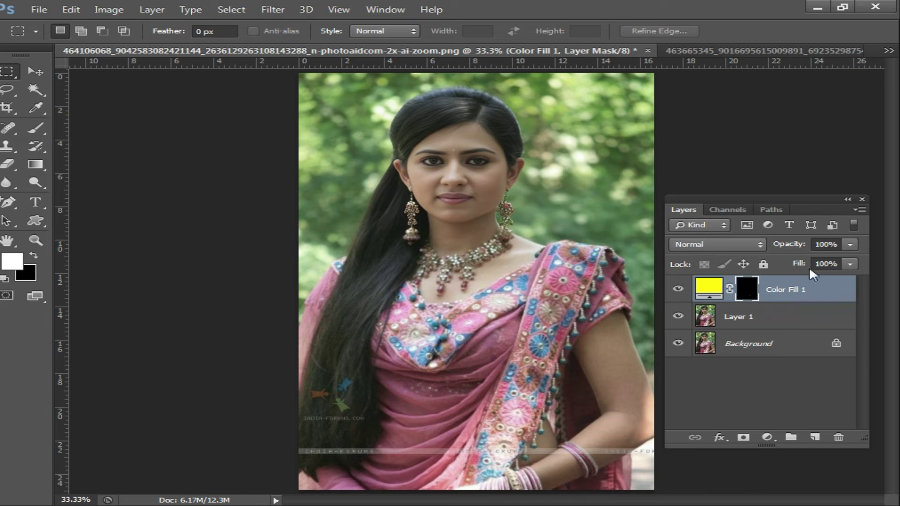
Set the yellow fill layer to Color blend mode and choose a 25 px brush.
left_click(728, 245)
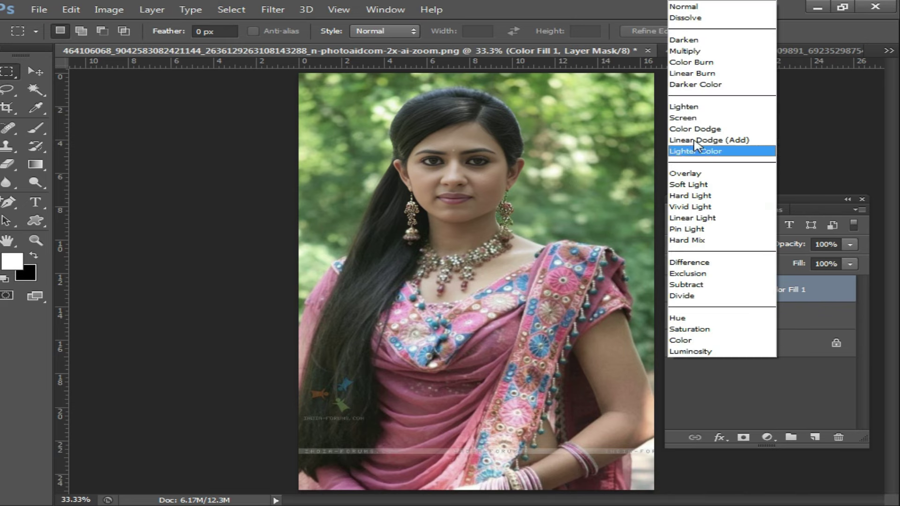
left_click(686, 344)
key("ctrl+plus")
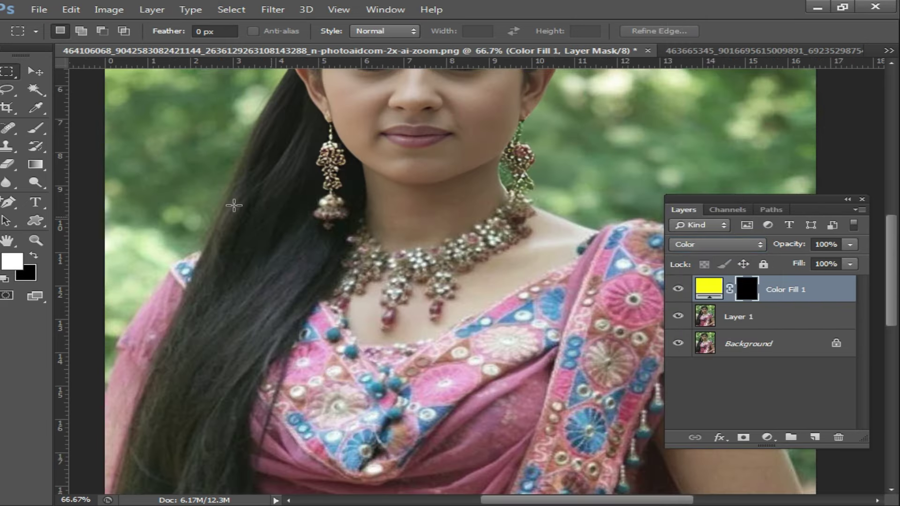
left_click(35, 127)
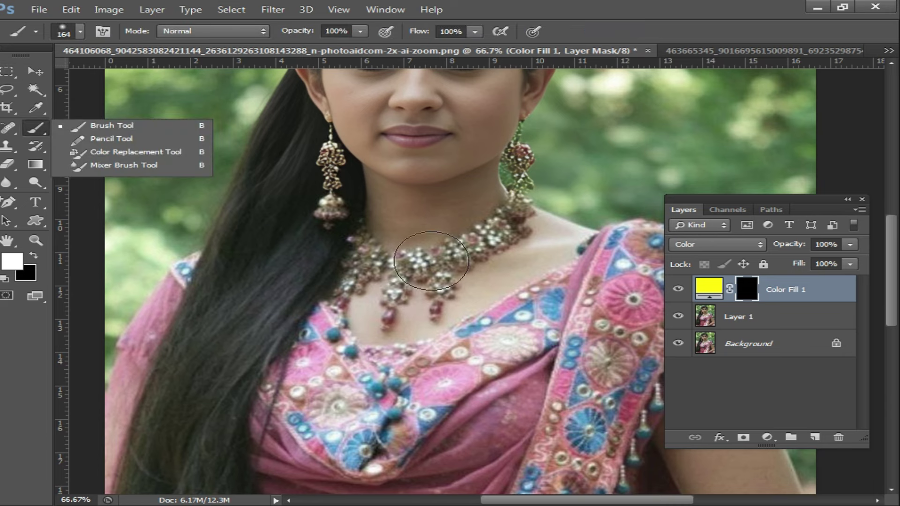
left_click(454, 275, "ctrl")
right_click(451, 237)
double_click(624, 256)
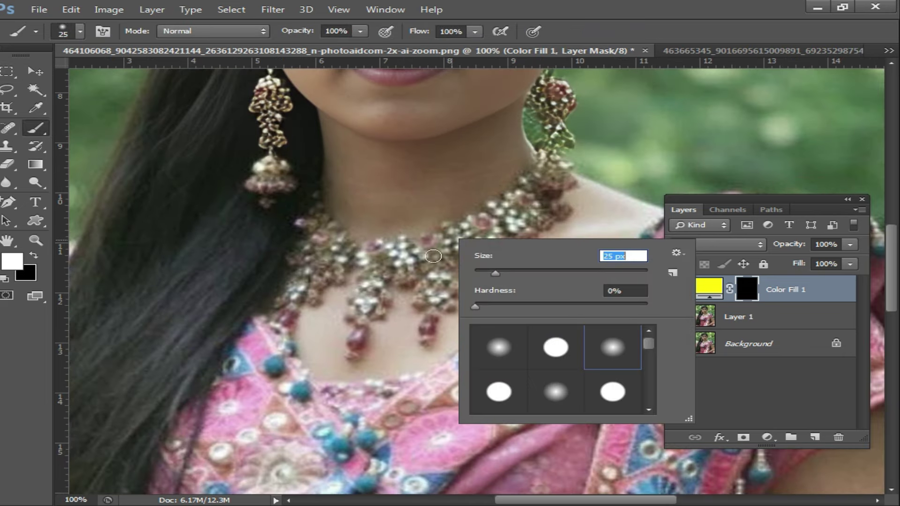
type("25")
key("Return")
Paint white on the mask over the necklace and both earrings.
left_click_drag(462, 244, 443, 252)
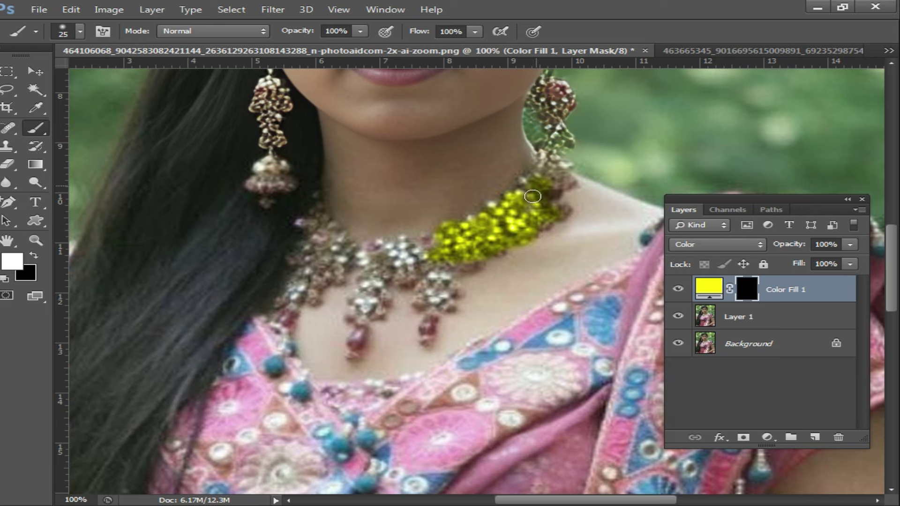
left_click_drag(556, 164, 552, 139)
scroll(552, 139, "up", 2)
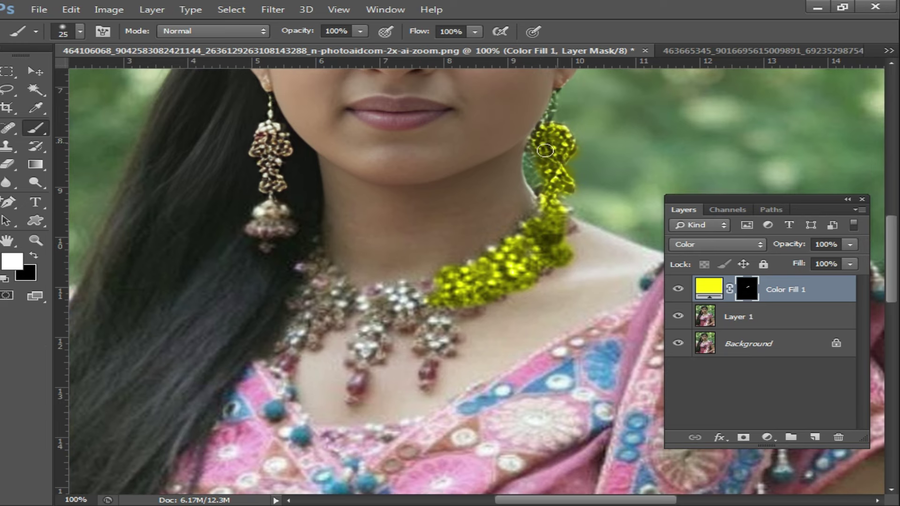
scroll(442, 267, "down", 2)
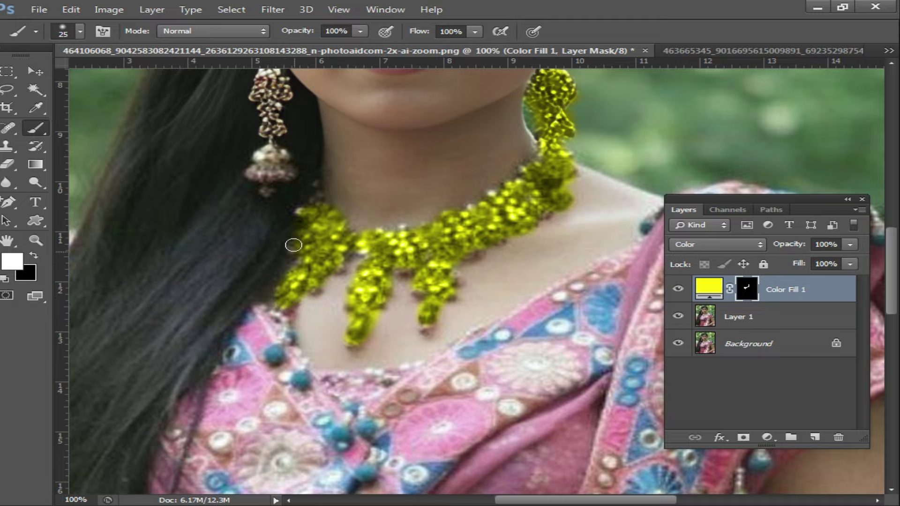
scroll(293, 245, "up", 5)
scroll(305, 241, "up", 2)
left_click_drag(262, 284, 277, 299)
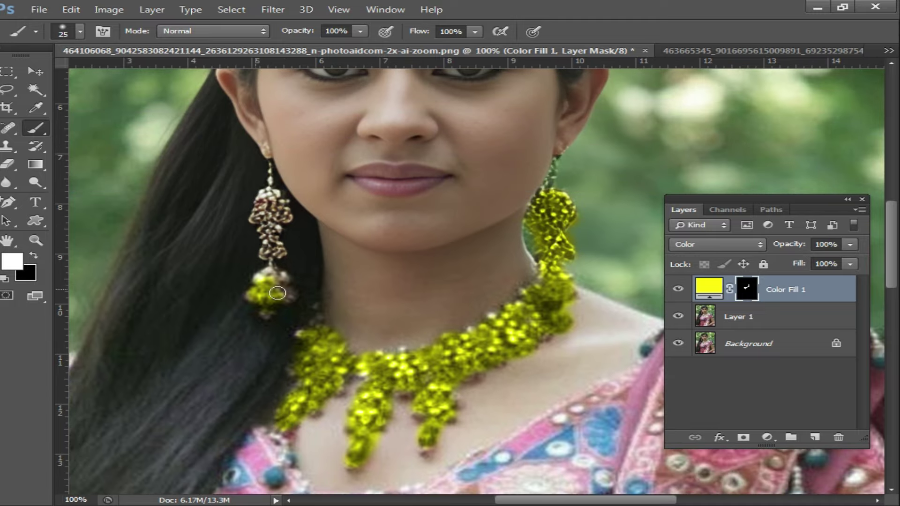
left_click_drag(275, 254, 271, 206)
scroll(486, 281, "down", 1)
scroll(515, 298, "up", 1)
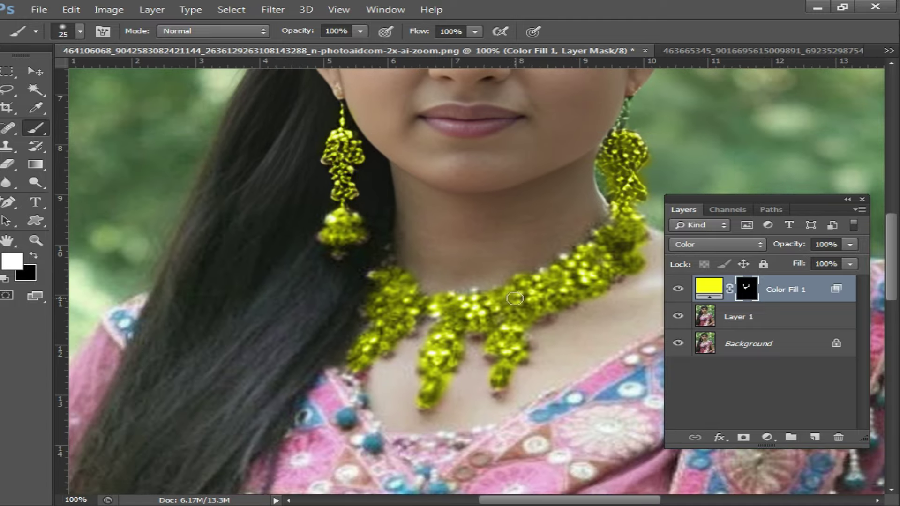
Lower the yellow fill layer's Fill to about 62%.
left_click(850, 265)
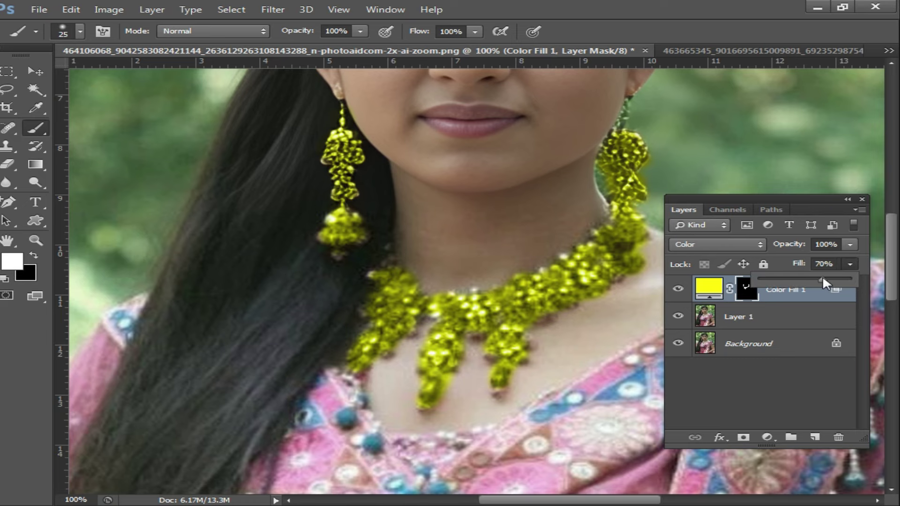
scroll(431, 267, "down", 1)
scroll(432, 267, "down", 1)
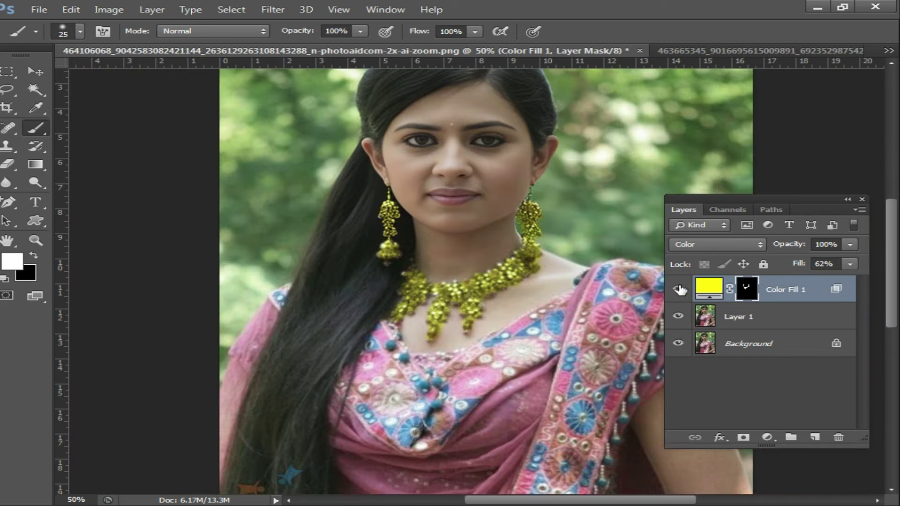
Add a blue #3300ff Solid Color fill layer above Layer 1.
left_click(792, 318)
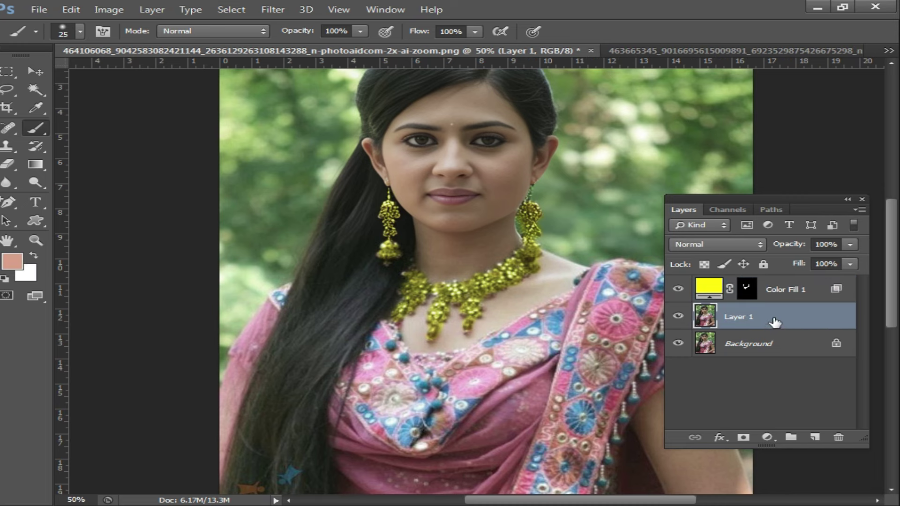
left_click(767, 437)
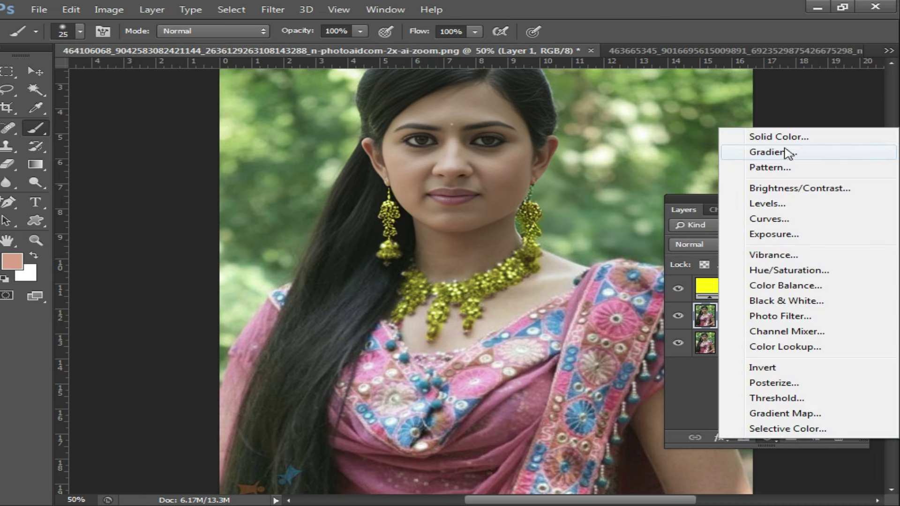
left_click(771, 136)
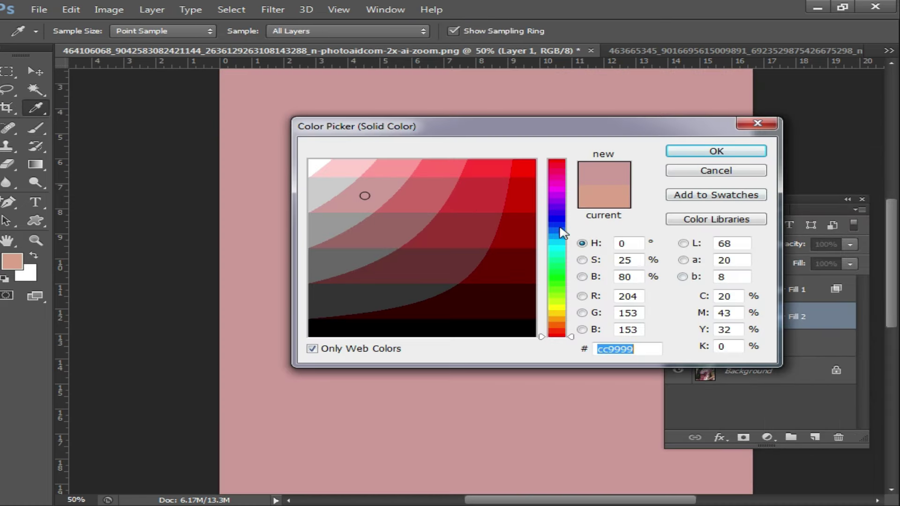
left_click(561, 217)
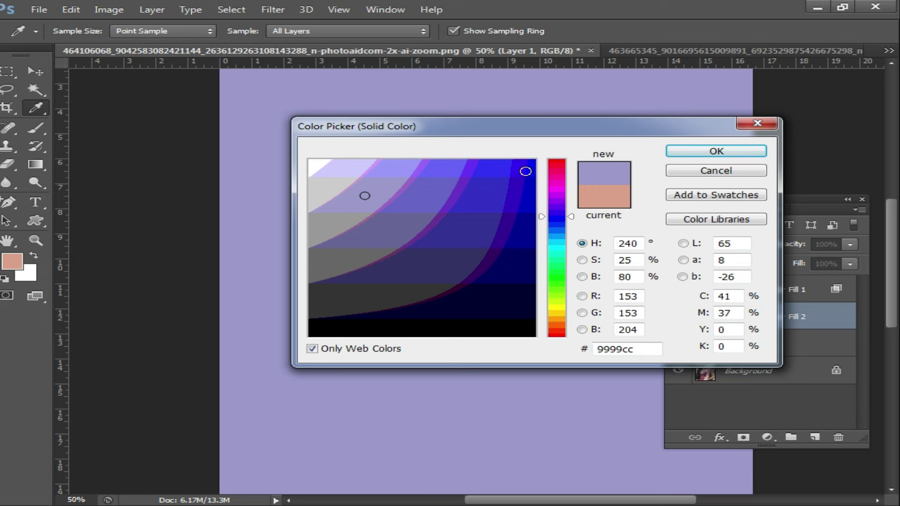
left_click(525, 171)
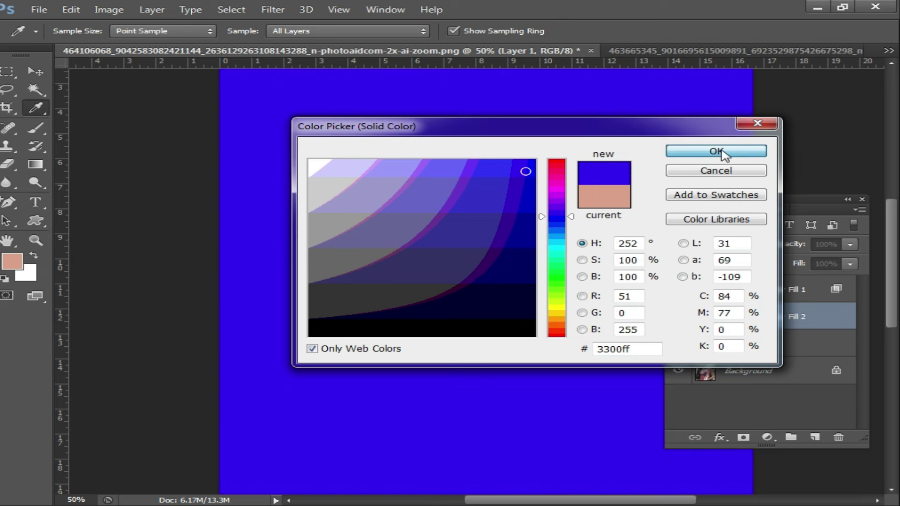
left_click(717, 151)
Invert the blue fill's mask to hide it and set the layer to Soft Light.
key("b")
left_click(752, 317)
key("ctrl+i")
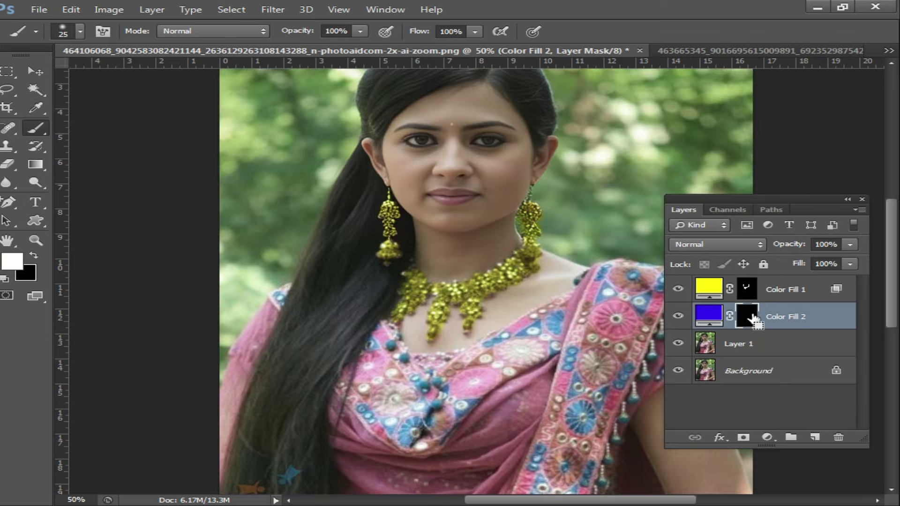
left_click(728, 245)
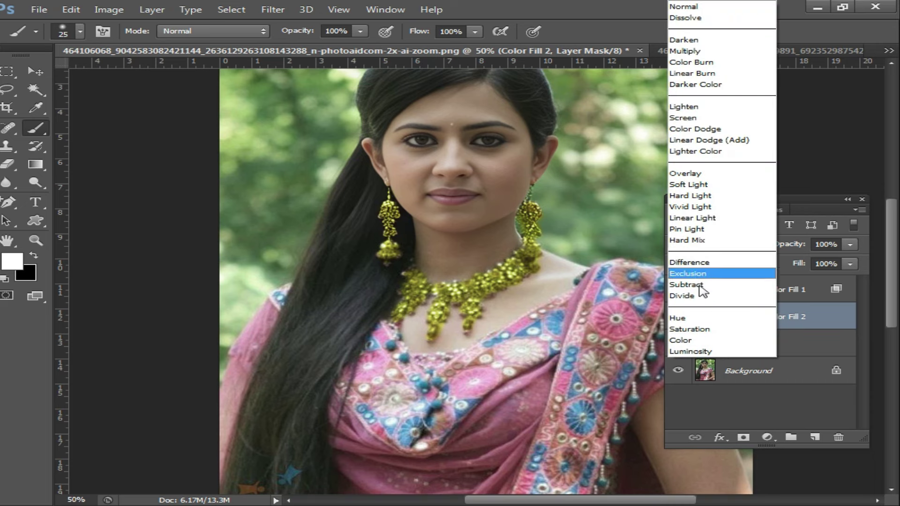
left_click(695, 185)
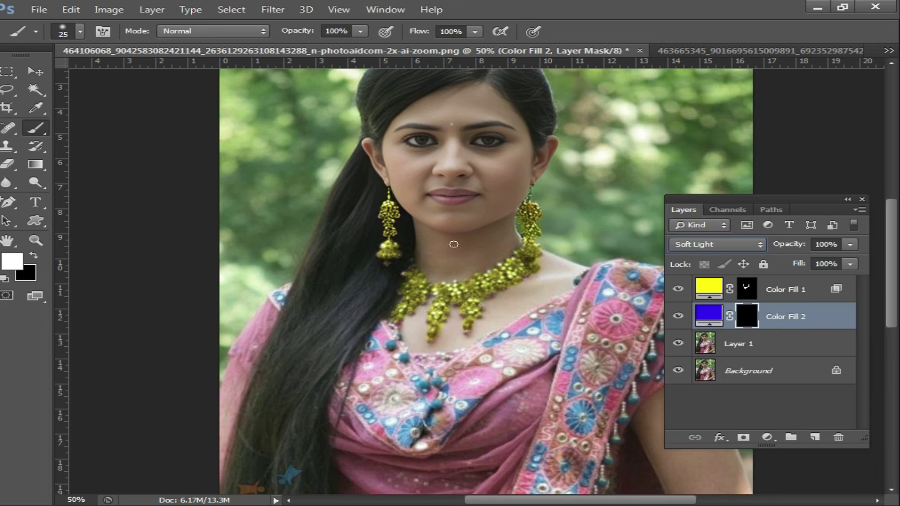
With an enlarged brush, paint the mask white over the saree to tint it.
right_click(553, 369)
left_click(633, 356)
left_click(522, 366)
left_click_drag(497, 382, 563, 319)
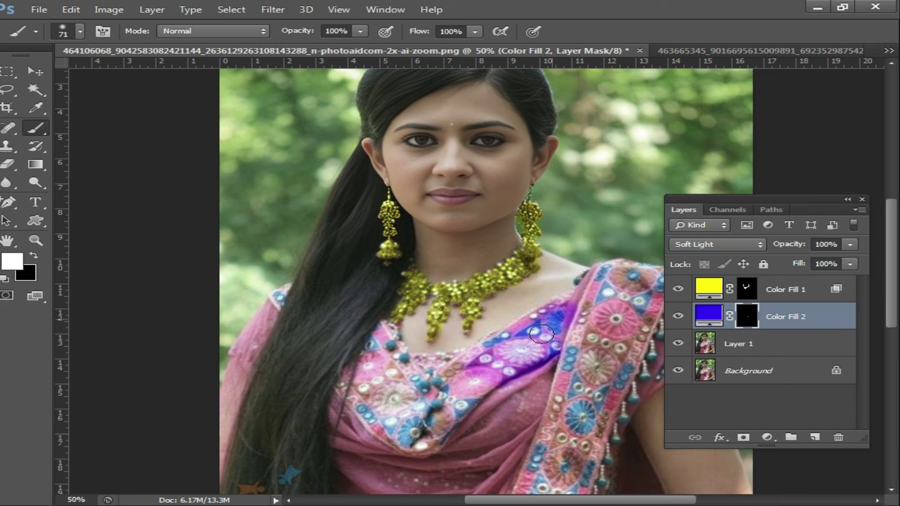
key("ctrl+z")
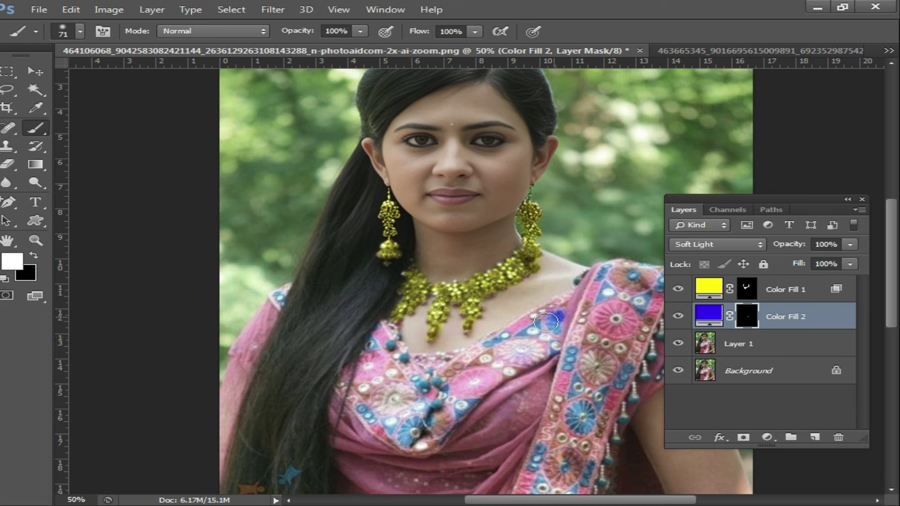
mouse_move(541, 369)
left_mouse_down()
mouse_move(473, 417)
mouse_move(539, 375)
mouse_move(544, 407)
mouse_move(478, 474)
mouse_move(497, 450)
mouse_move(412, 457)
mouse_move(328, 422)
mouse_move(377, 466)
mouse_move(337, 412)
mouse_move(370, 482)
mouse_move(511, 413)
left_mouse_up()
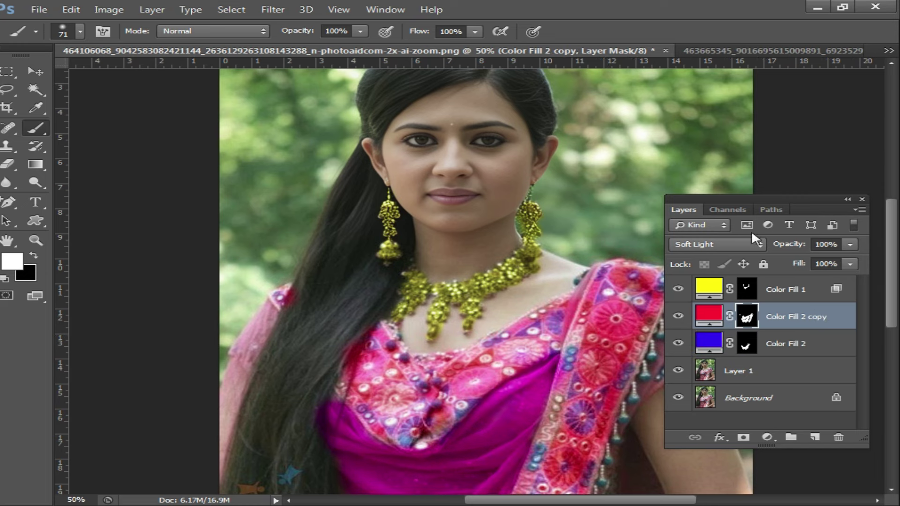
Set the red Color Fill 2 copy to Color blend mode and hide the blue Color Fill 2 layer.
left_click(752, 233)
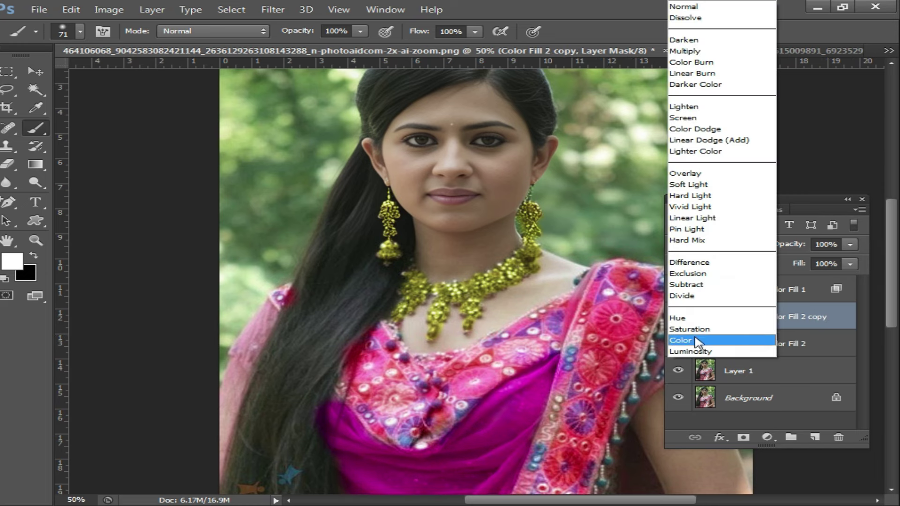
left_click(698, 341)
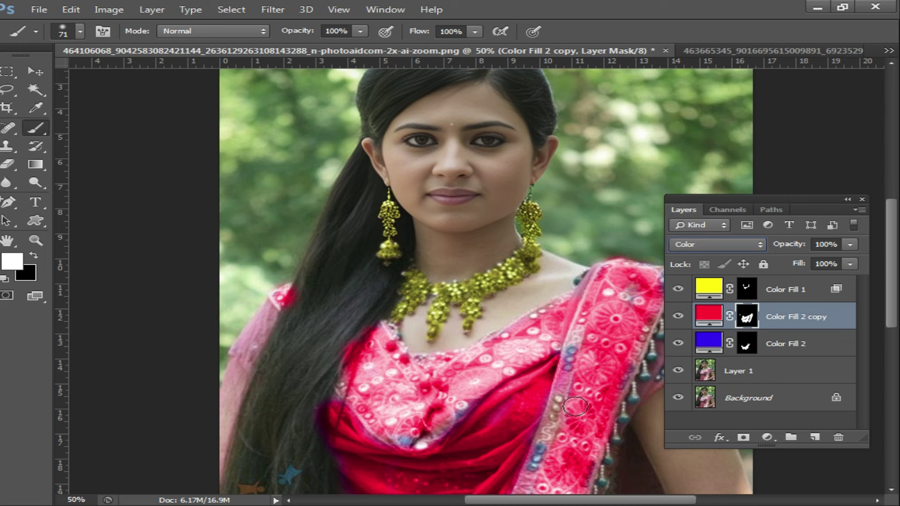
left_click(708, 344)
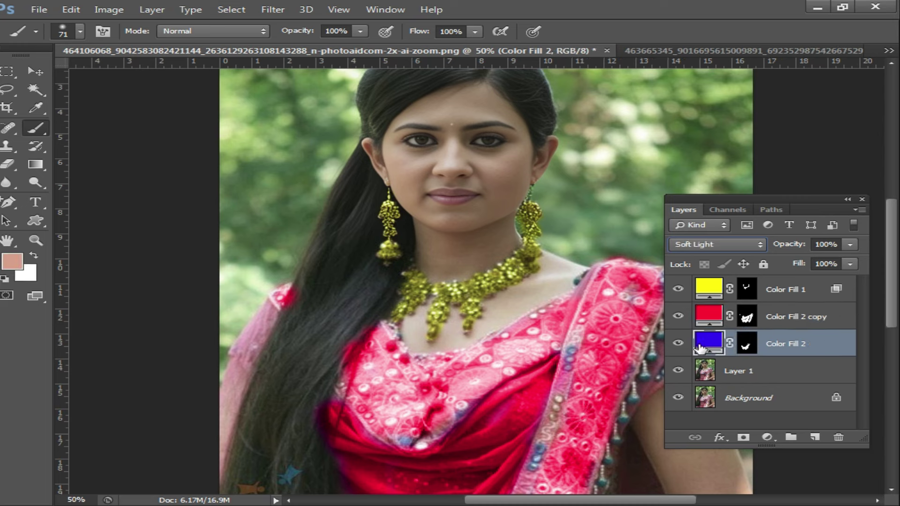
left_click(679, 343)
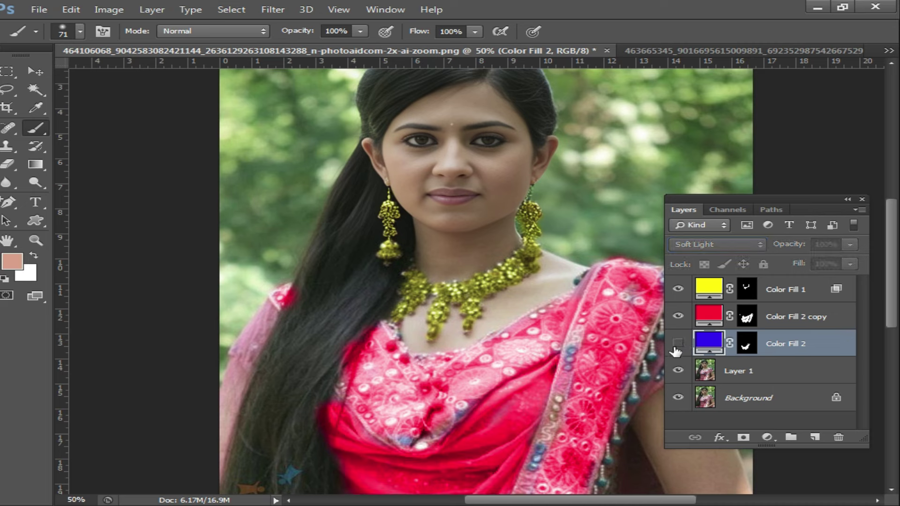
Show the blue fill, hide the red copy, and ready a larger brush on Color Fill 2's mask.
left_click(678, 344)
left_click(679, 317)
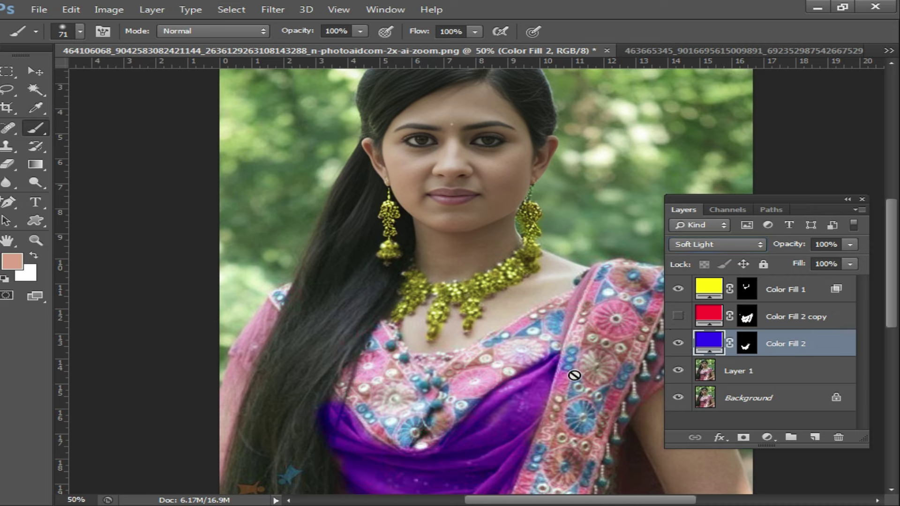
right_click(44, 124)
left_click(750, 345)
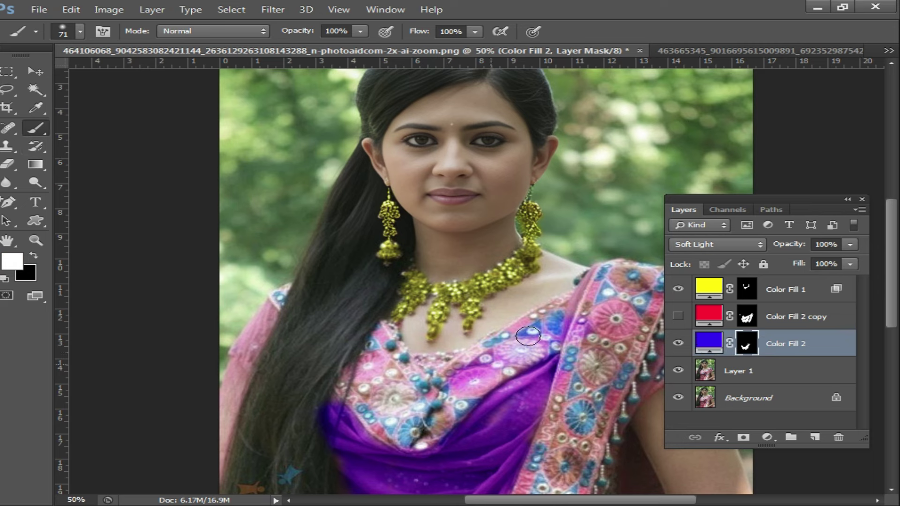
right_click(497, 398)
left_click_drag(579, 356, 617, 355)
Paint purple over the saree's pink drape, right sash border, shoulder and lower-left edge.
left_click_drag(347, 329, 445, 441)
mouse_move(399, 370)
left_mouse_down()
mouse_move(543, 370)
mouse_move(656, 268)
left_mouse_up()
left_click_drag(561, 468, 593, 356)
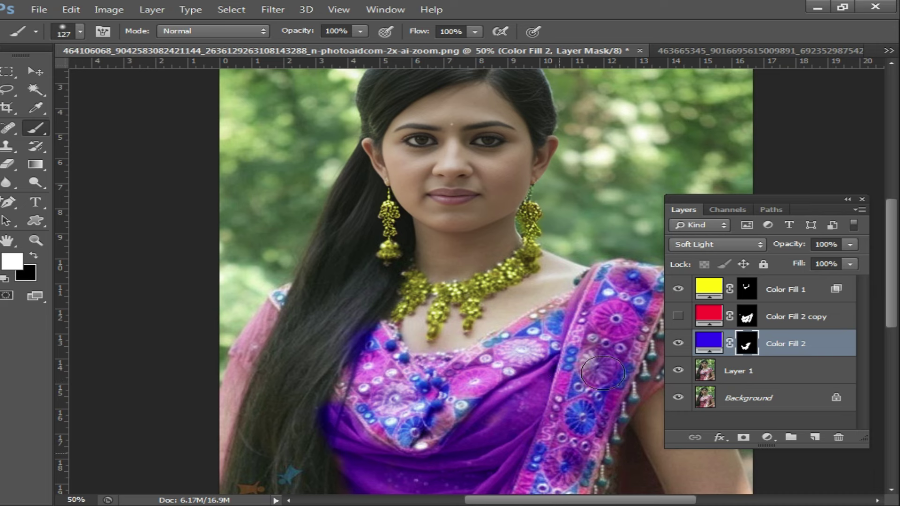
left_click_drag(282, 305, 262, 295)
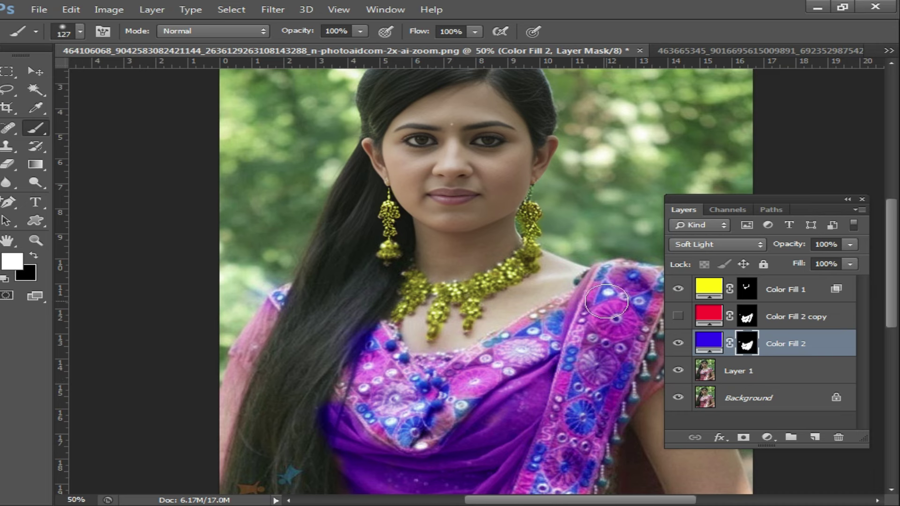
left_click(551, 350, "alt")
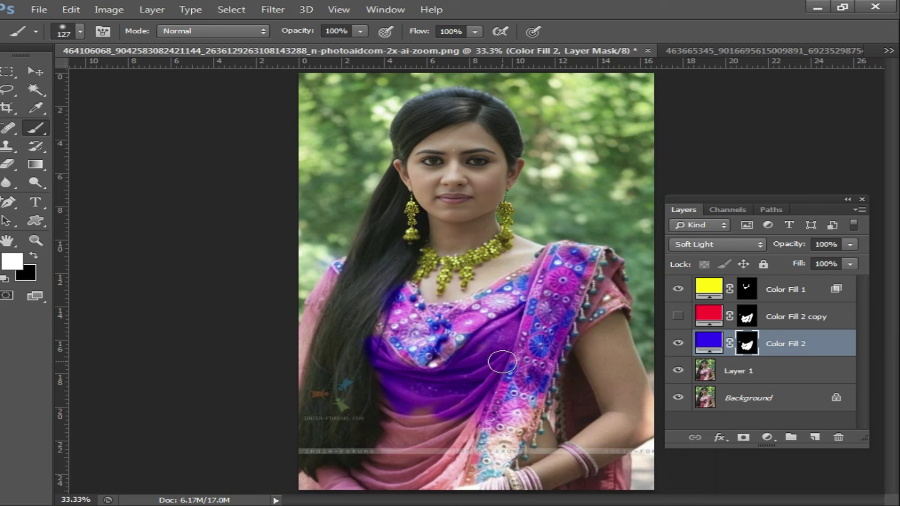
left_click_drag(392, 461, 516, 429)
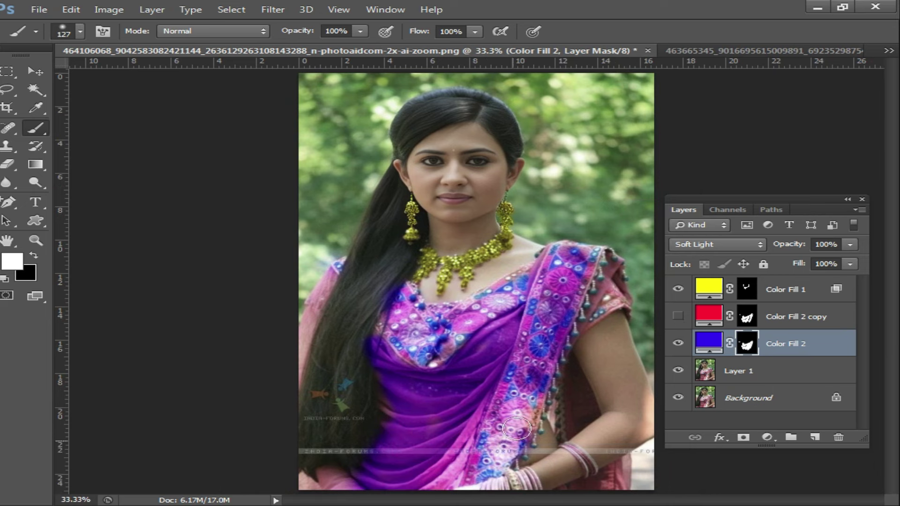
left_click_drag(516, 428, 588, 254)
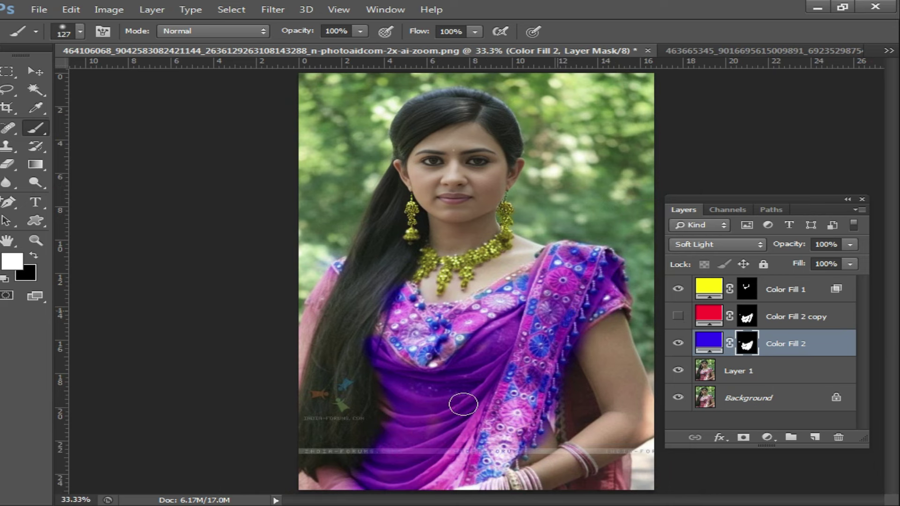
left_click_drag(371, 486, 315, 482)
Zoom out and scroll to review the whole purple-tinted photo.
key("ctrl+minus")
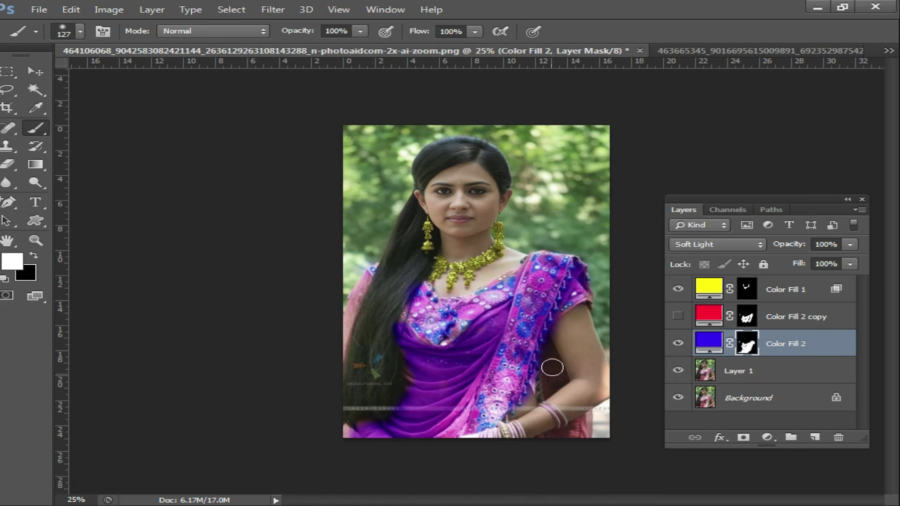
scroll(495, 271, "up", 2)
scroll(496, 270, "up", 2)
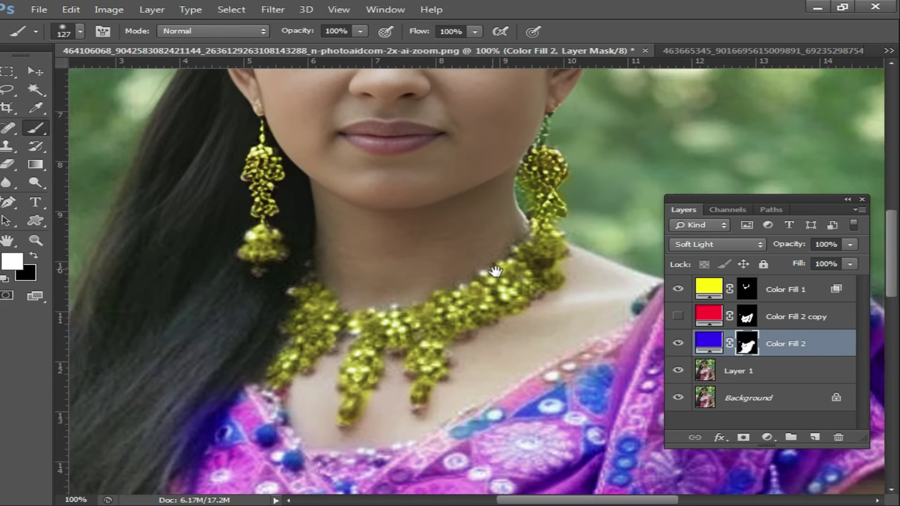
scroll(526, 257, "up", 1)
scroll(523, 275, "up", 5)
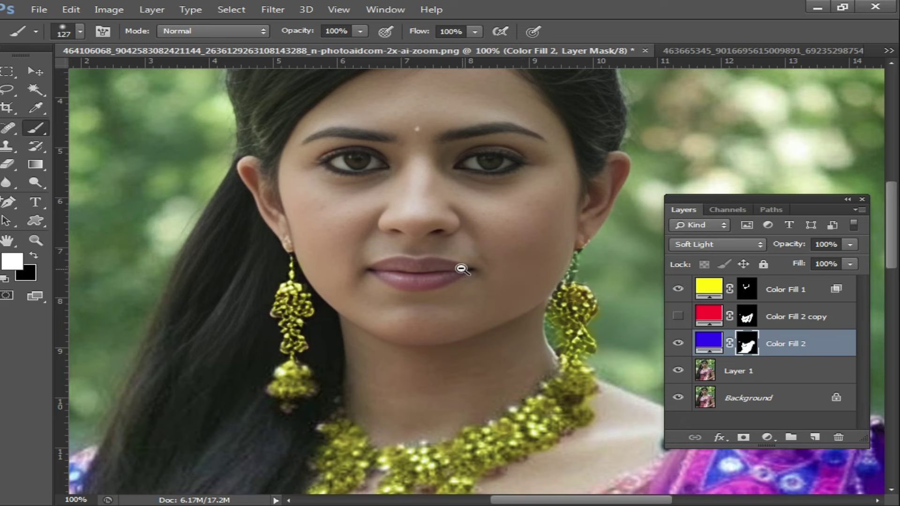
scroll(463, 267, "down", 1)
scroll(638, 321, "down", 1)
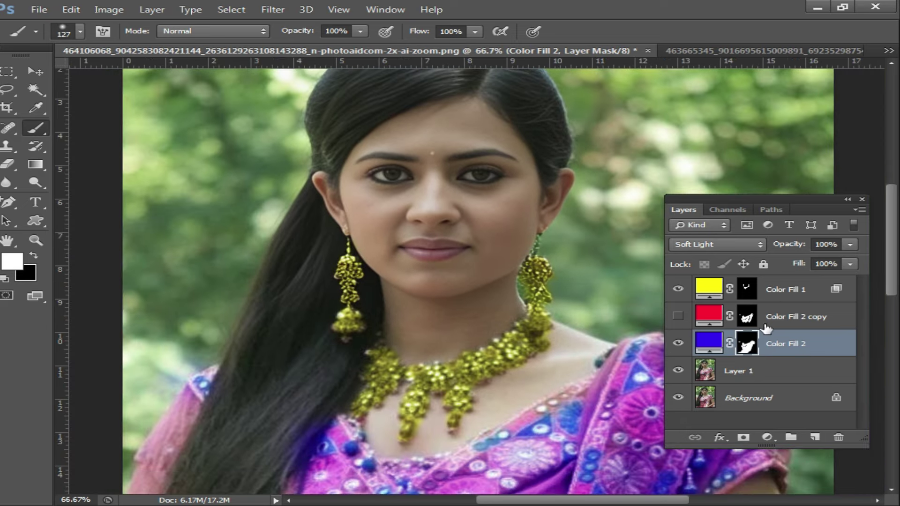
Merge the visible layers into one and delete the hidden Color Fill 2 copy.
key("ctrl+shift+e")
left_click(760, 289)
key("Delete")
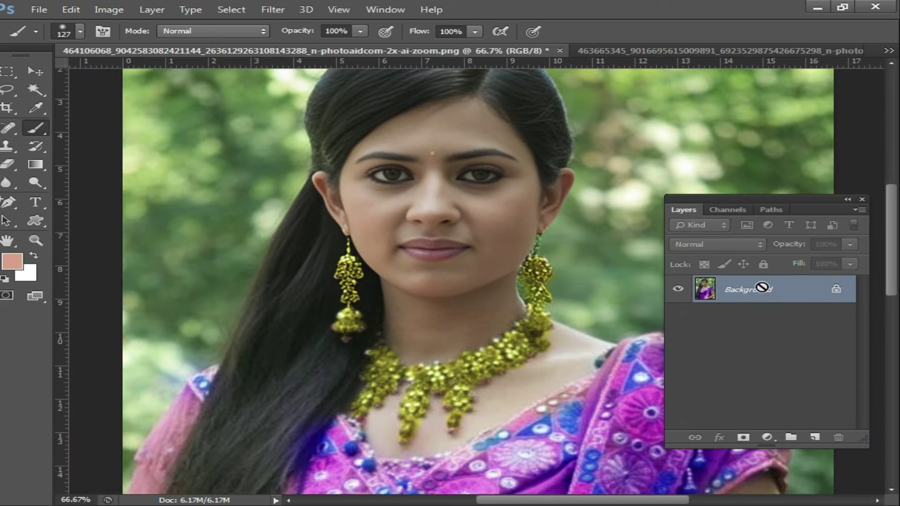
Brighten with a Screen-blended duplicate at 57% fill, merged down into the background.
key("ctrl+j")
left_click(717, 244)
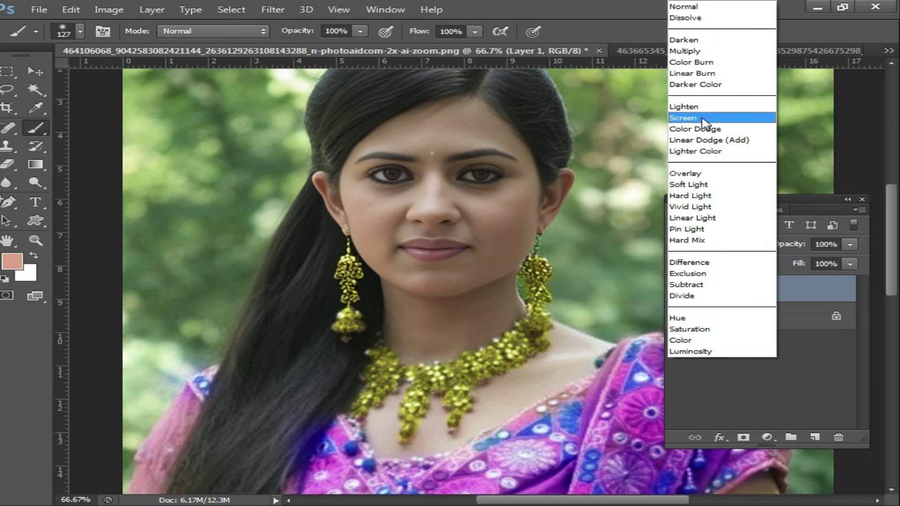
left_click(685, 118)
key("Up")
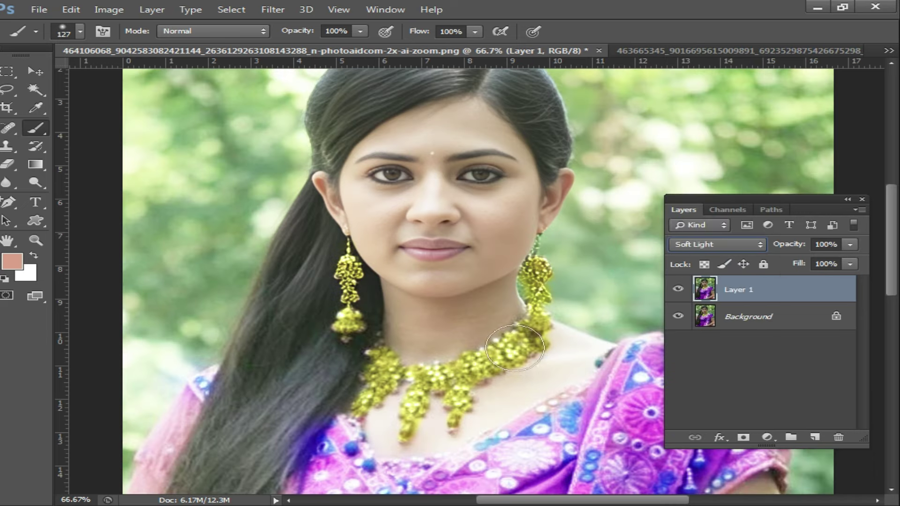
key("Down")
left_click(849, 264)
left_click_drag(824, 278, 810, 278)
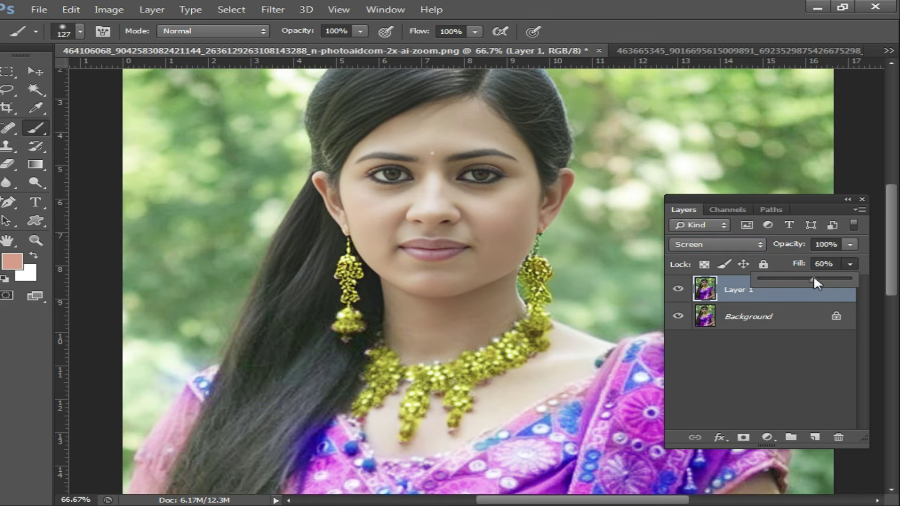
key("ctrl+minus")
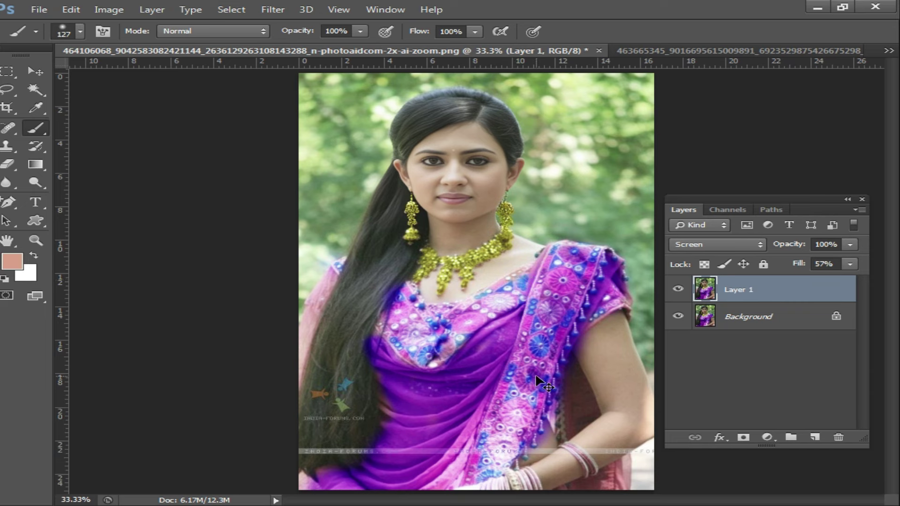
key("ctrl+e")
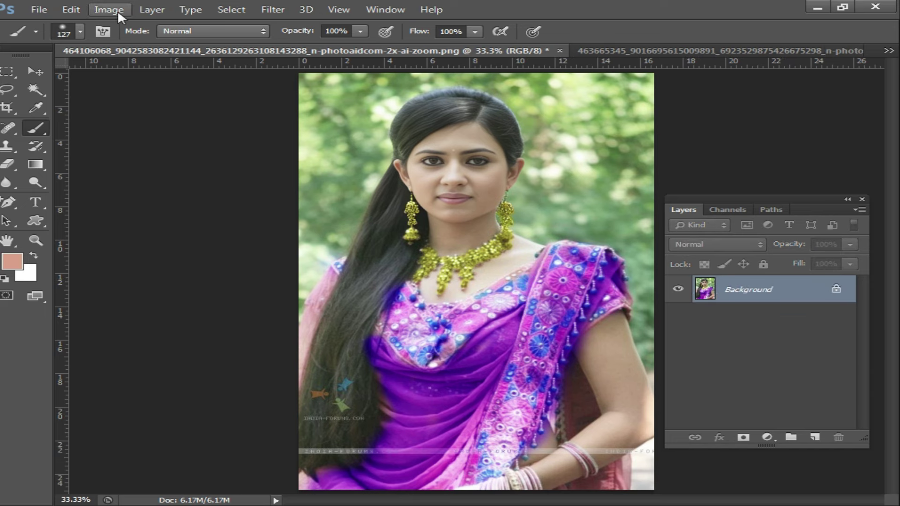
Apply Auto Tone, Auto Contrast and Auto Color to the photo.
left_click(108, 10)
mouse_move(135, 45)
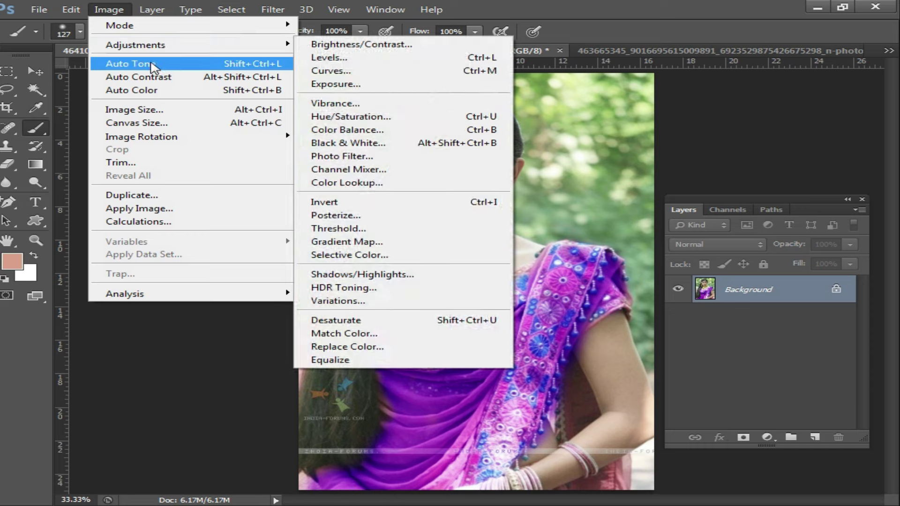
left_click(153, 65)
left_click(109, 10)
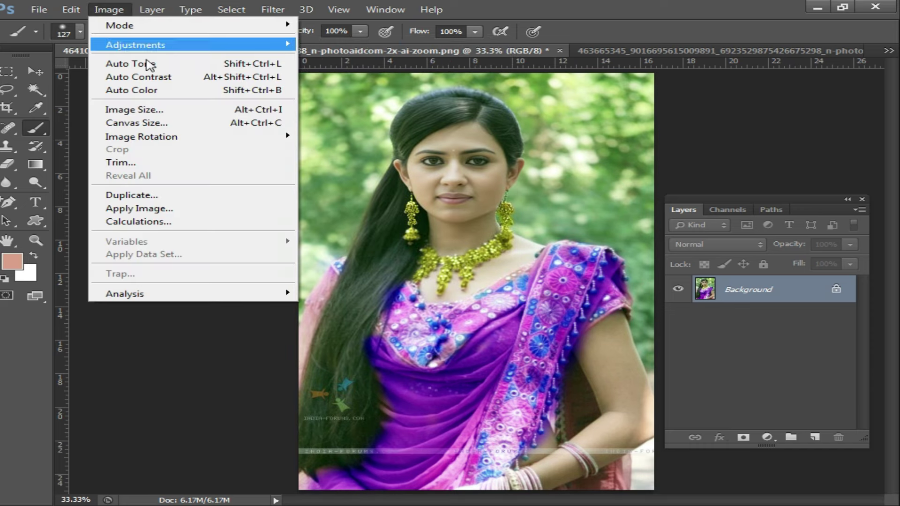
left_click(153, 75)
left_click(113, 10)
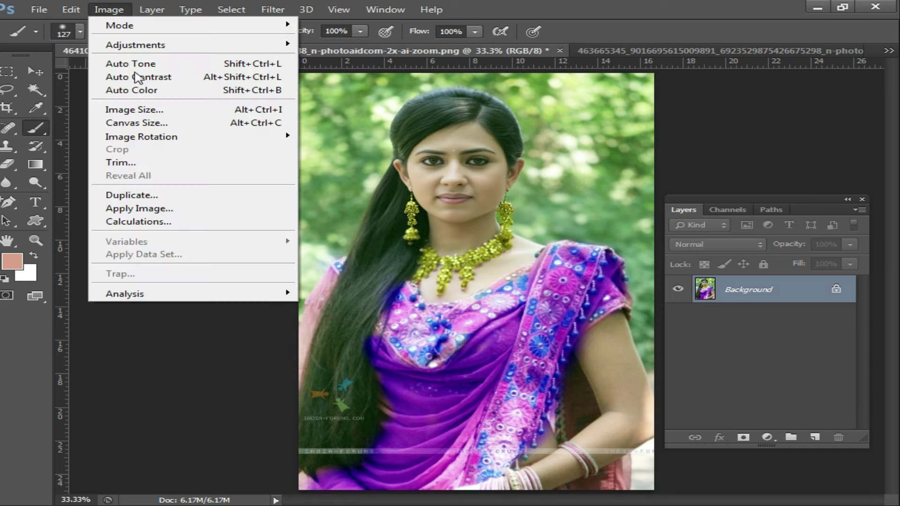
left_click(149, 90)
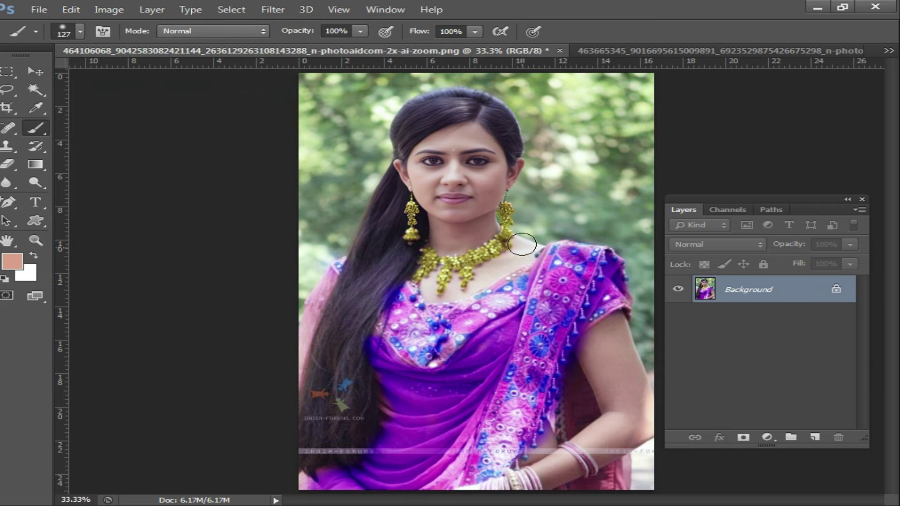
left_click(464, 220, "ctrl")
scroll(460, 216, "up", 2)
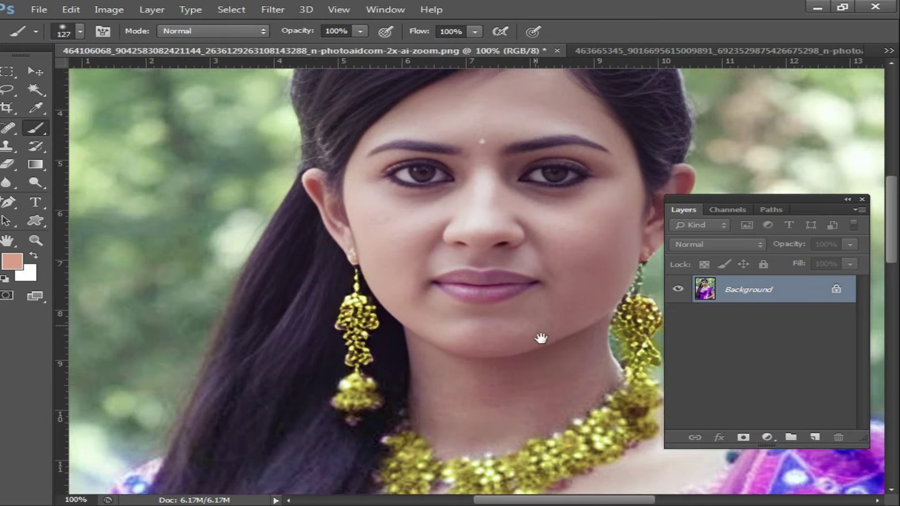
scroll(535, 307, "down", 4)
scroll(515, 308, "up", 1)
Use Color Balance to shift the highlights toward blue (+20).
key("ctrl+b")
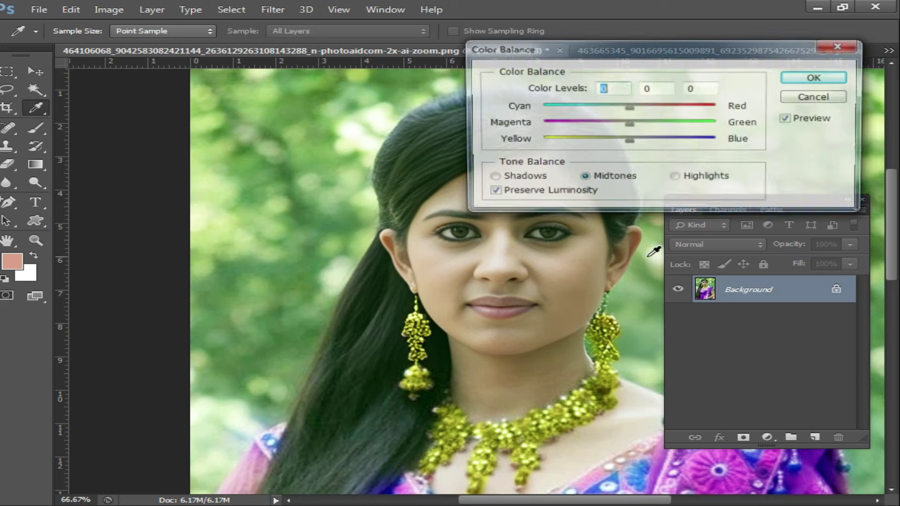
left_click(675, 179)
left_click_drag(628, 140, 655, 141)
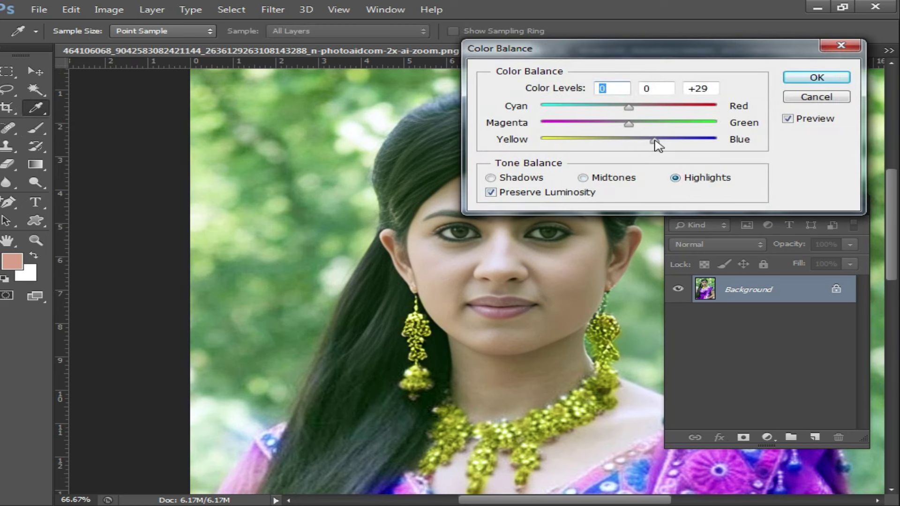
left_click(648, 141)
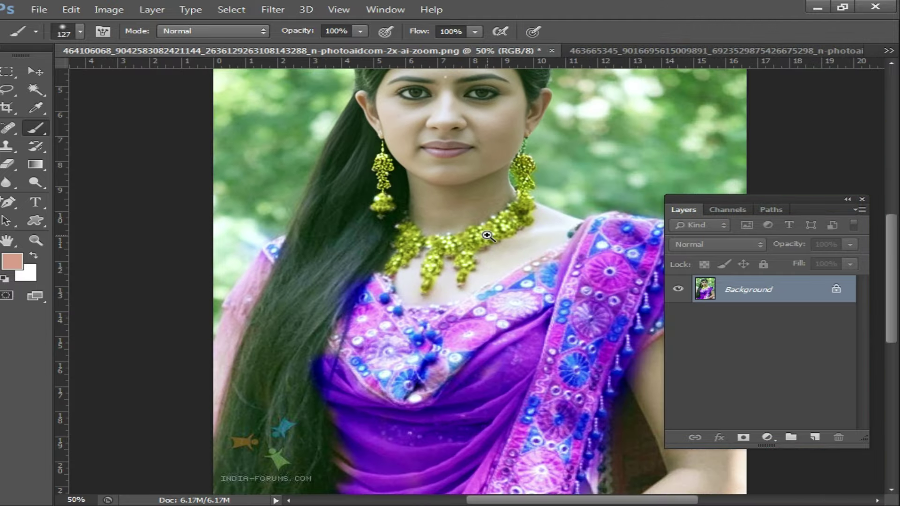
left_click(487, 235)
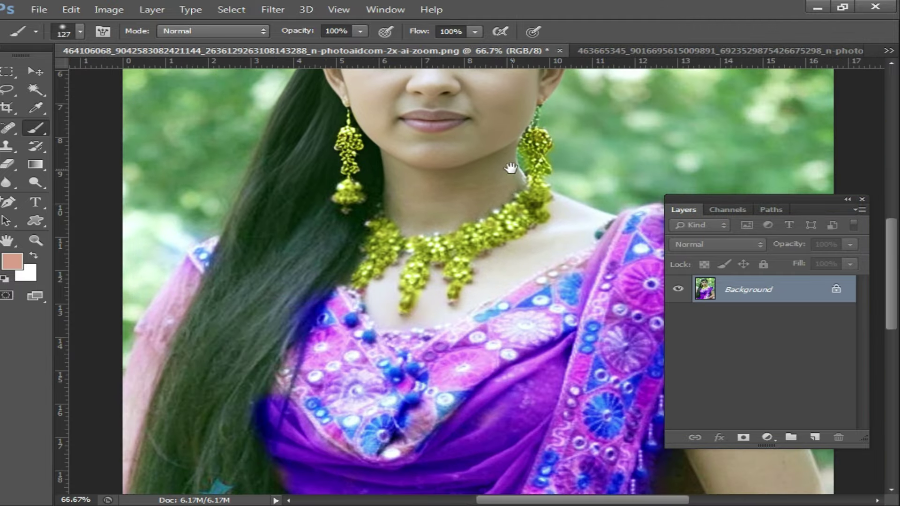
scroll(514, 278, "up", 3)
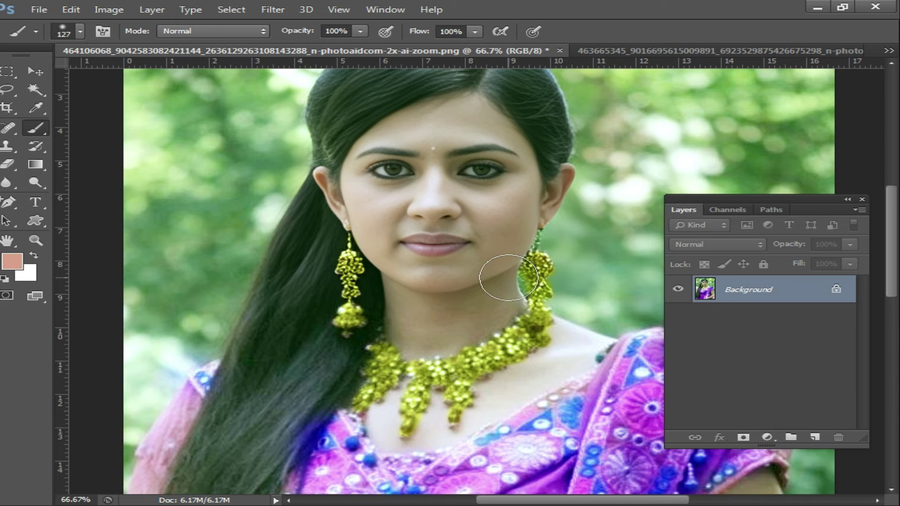
scroll(515, 286, "down", 3)
scroll(399, 300, "up", 2)
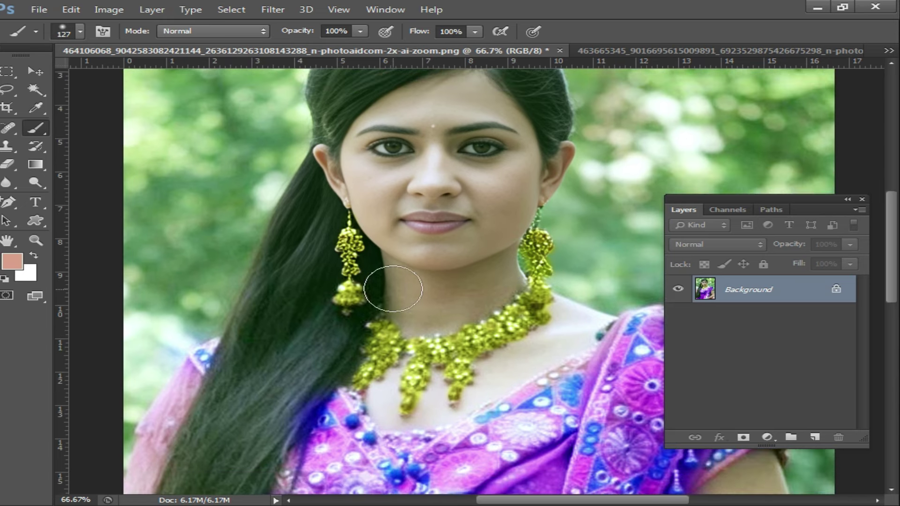